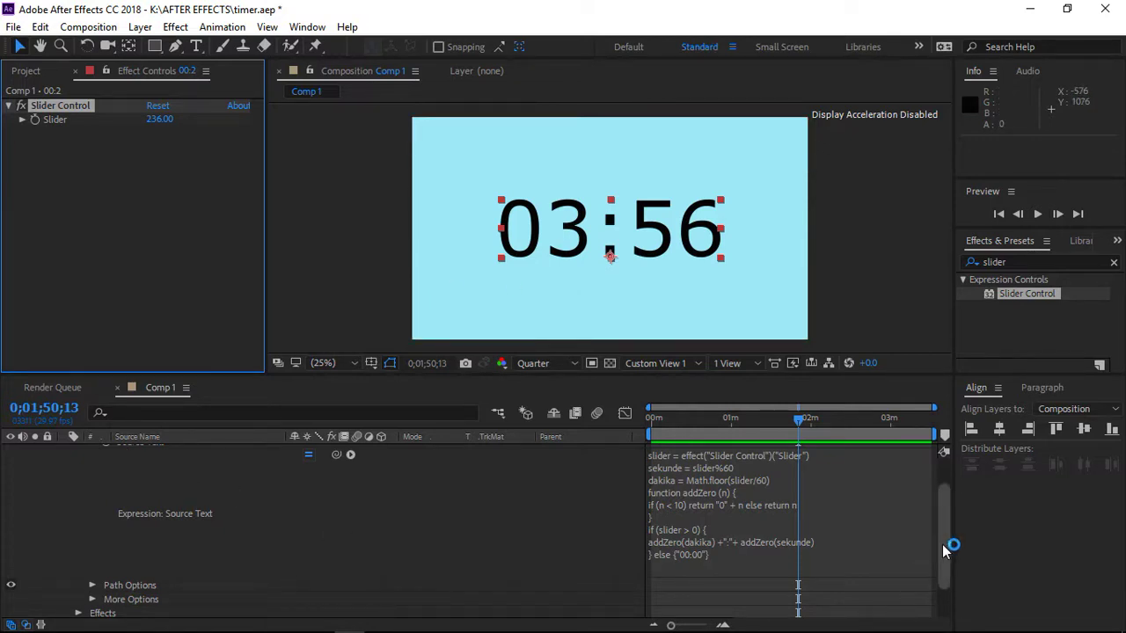
Step: Scrub the old timer's Slider down and up, leaving it at 124 so the text reads 02:04
{"action": "left_click_drag", "start_coordinate": [935, 543], "coordinate": [956, 421]}
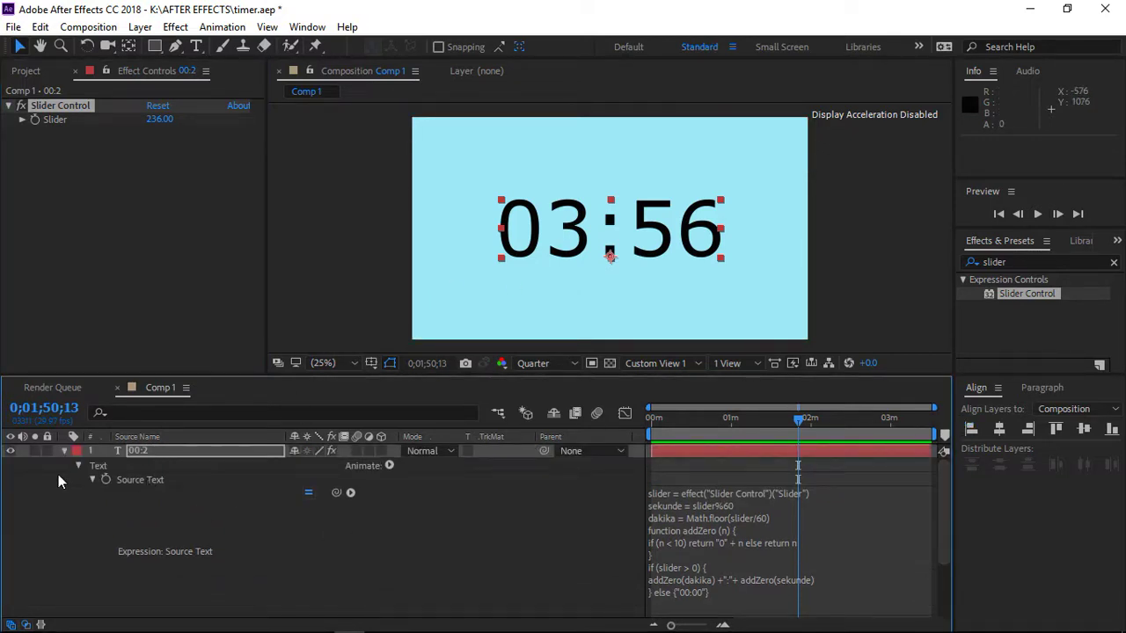
{"action": "left_click", "coordinate": [65, 448]}
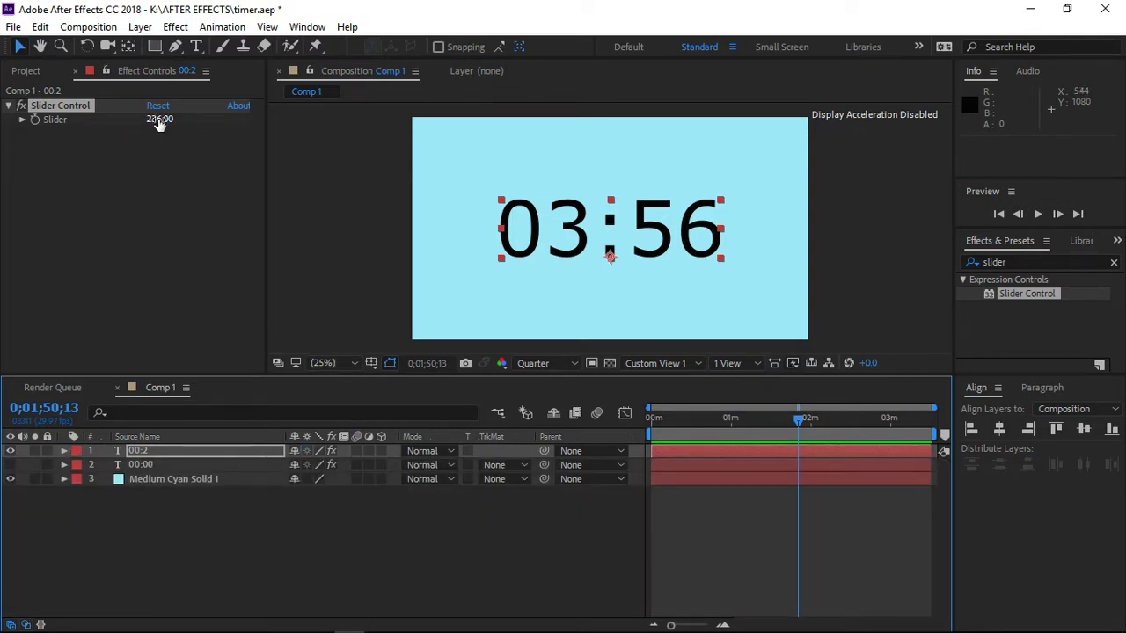
{"action": "mouse_move", "coordinate": [158, 119]}
{"action": "left_mouse_down"}
{"action": "mouse_move", "coordinate": [41, 161]}
{"action": "mouse_move", "coordinate": [73, 156]}
{"action": "left_mouse_up"}
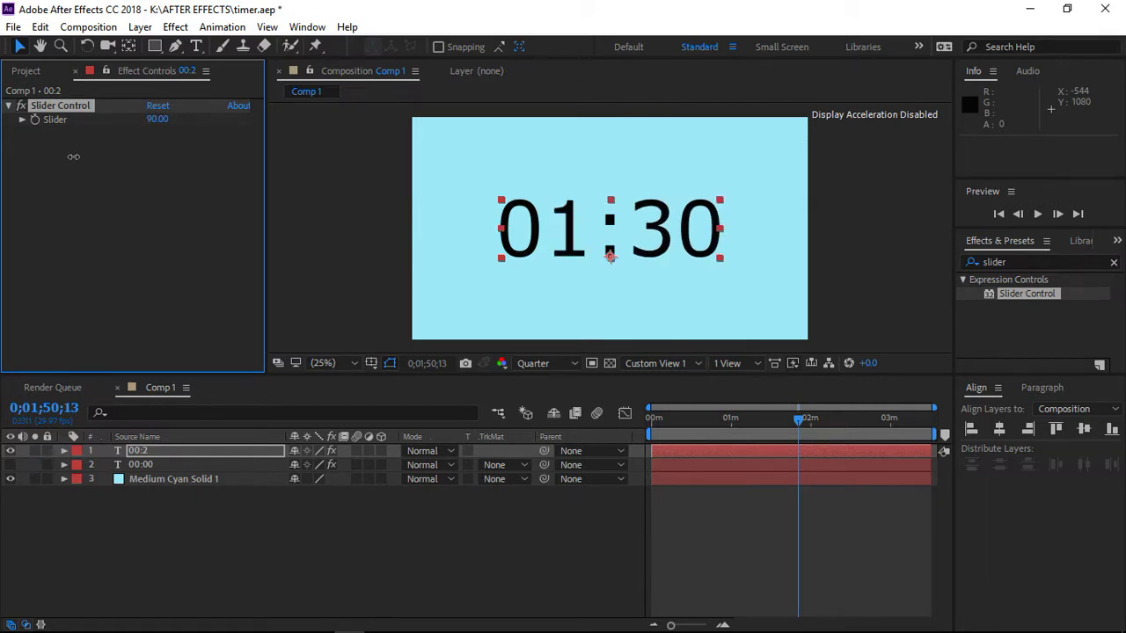
{"action": "mouse_move", "coordinate": [73, 156]}
{"action": "left_mouse_down"}
{"action": "mouse_move", "coordinate": [107, 153]}
{"action": "mouse_move", "coordinate": [113, 164]}
{"action": "mouse_move", "coordinate": [88, 168]}
{"action": "mouse_move", "coordinate": [155, 181]}
{"action": "left_mouse_up"}
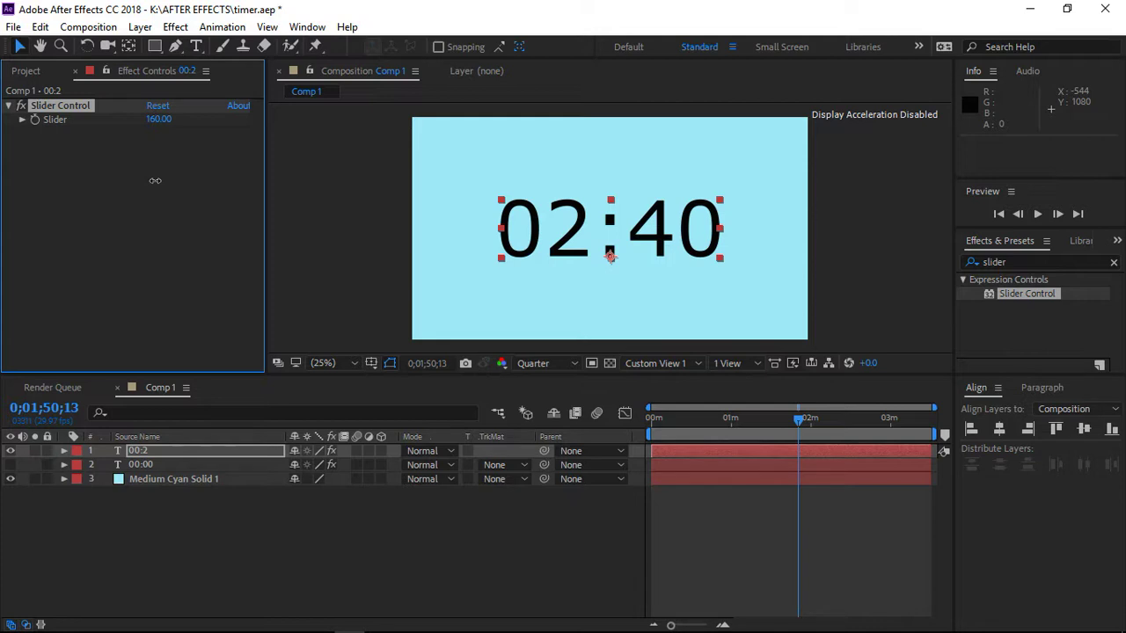
{"action": "mouse_move", "coordinate": [155, 180]}
{"action": "left_mouse_down"}
{"action": "mouse_move", "coordinate": [120, 209]}
{"action": "mouse_move", "coordinate": [172, 234]}
{"action": "mouse_move", "coordinate": [57, 258]}
{"action": "mouse_move", "coordinate": [279, 241]}
{"action": "mouse_move", "coordinate": [216, 271]}
{"action": "left_mouse_up"}
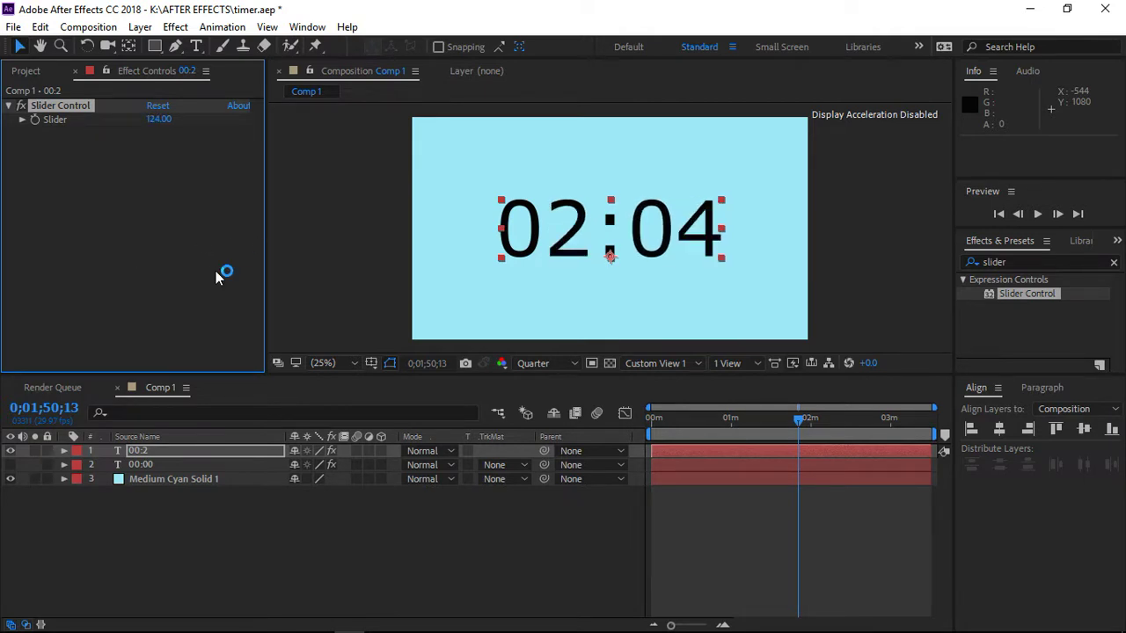
{"action": "left_click", "coordinate": [149, 450]}
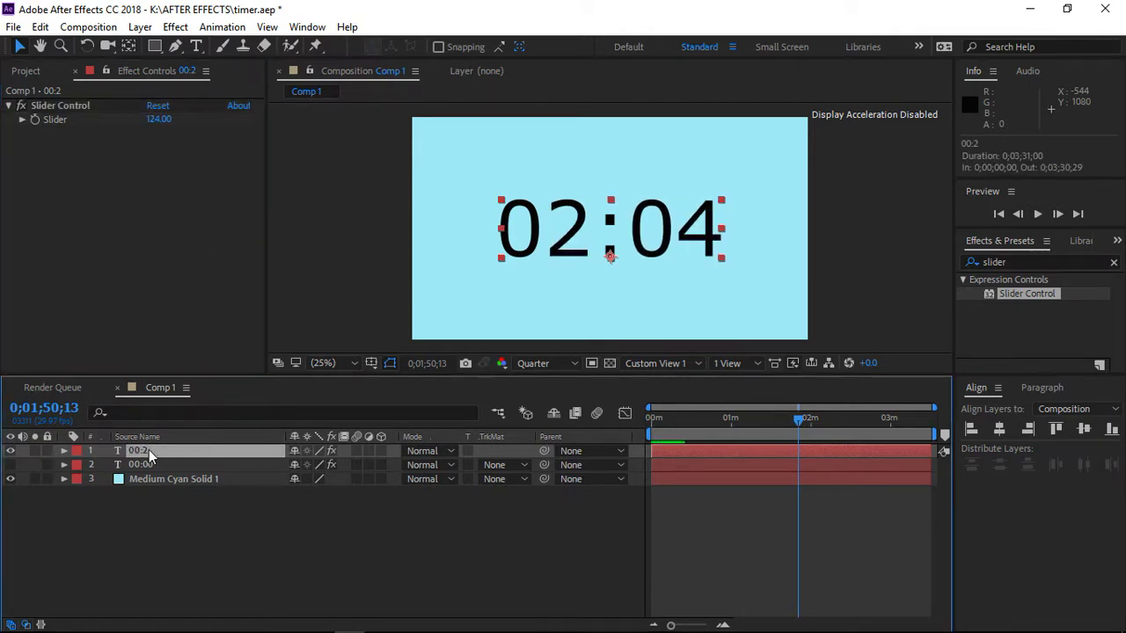
Step: Delete the old timer layer and create a new text layer reading 00:00
{"action": "key", "text": "Delete"}
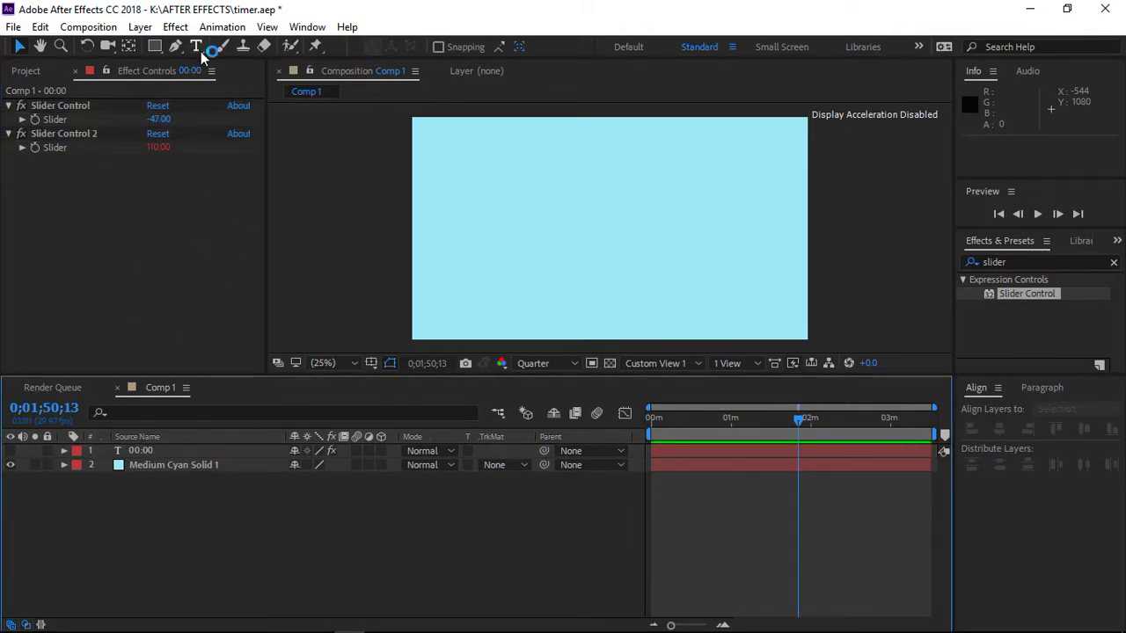
{"action": "left_click", "coordinate": [197, 47]}
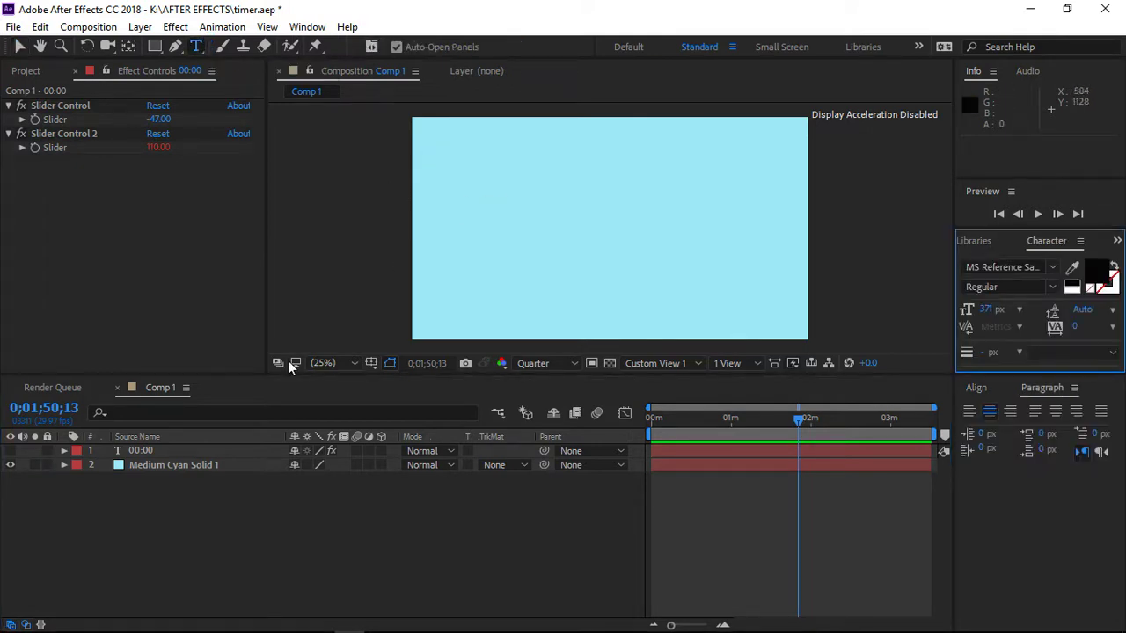
{"action": "left_click", "coordinate": [488, 241]}
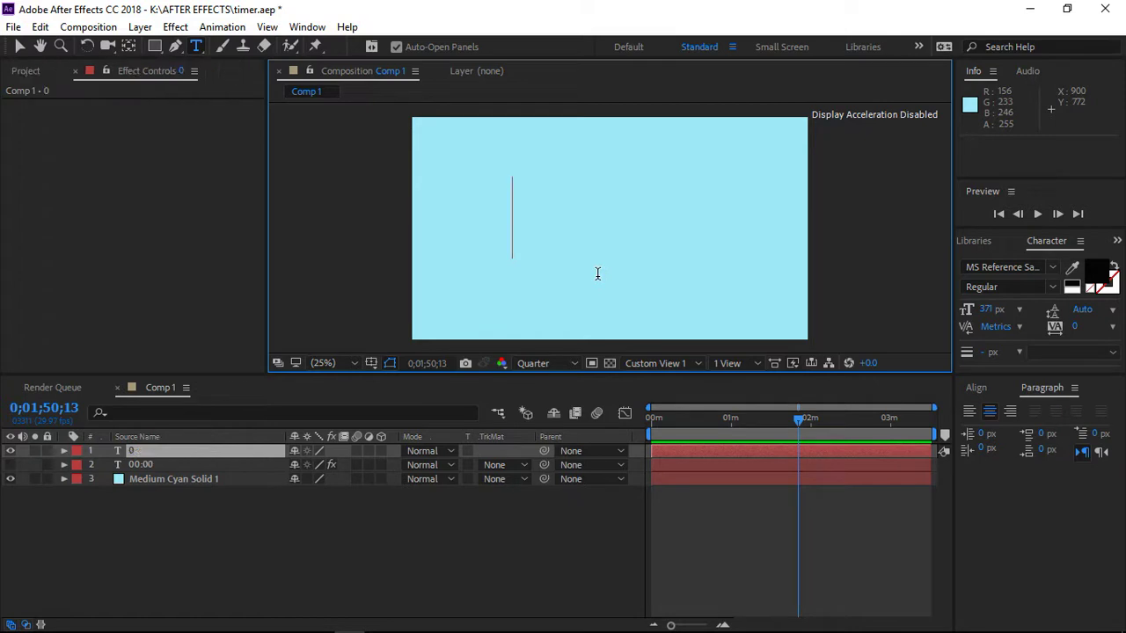
{"action": "type", "text": "00:"}
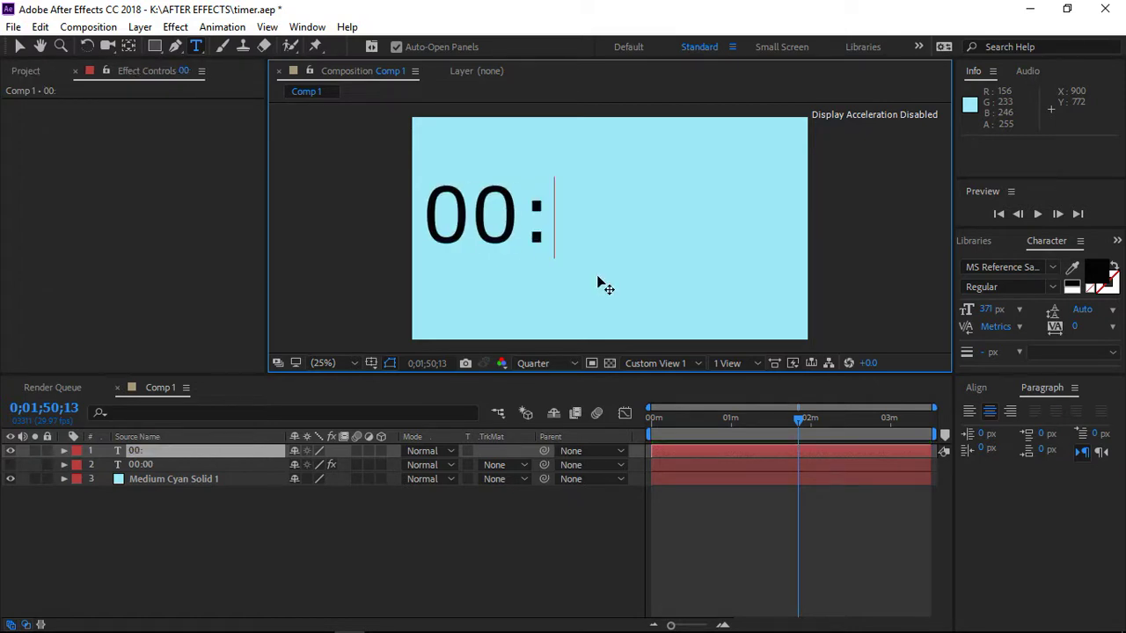
{"action": "type", "text": "00"}
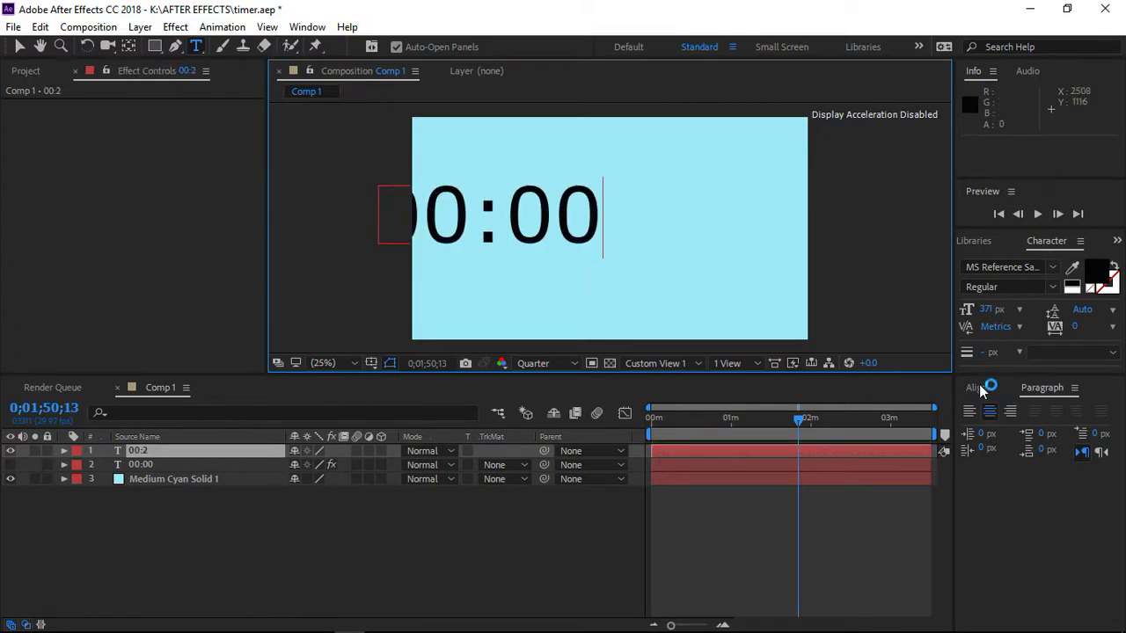
Step: Centre the 00:00 text horizontally and vertically in the composition, then deselect it
{"action": "left_click", "coordinate": [984, 388]}
{"action": "left_click", "coordinate": [998, 428]}
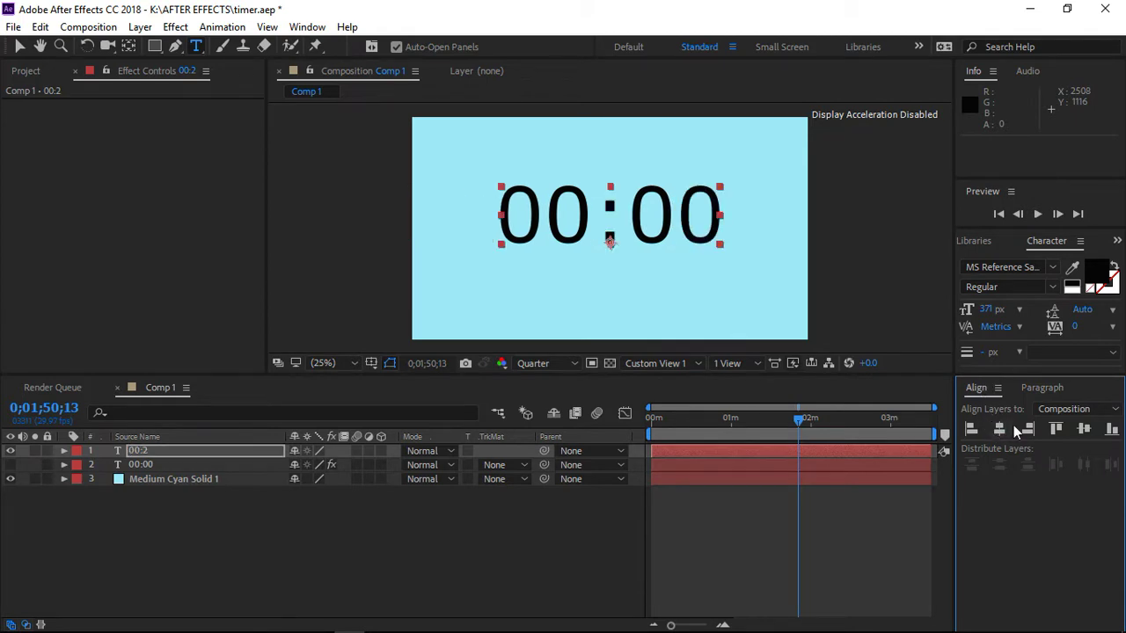
{"action": "left_click", "coordinate": [1056, 429]}
{"action": "left_click", "coordinate": [1087, 430]}
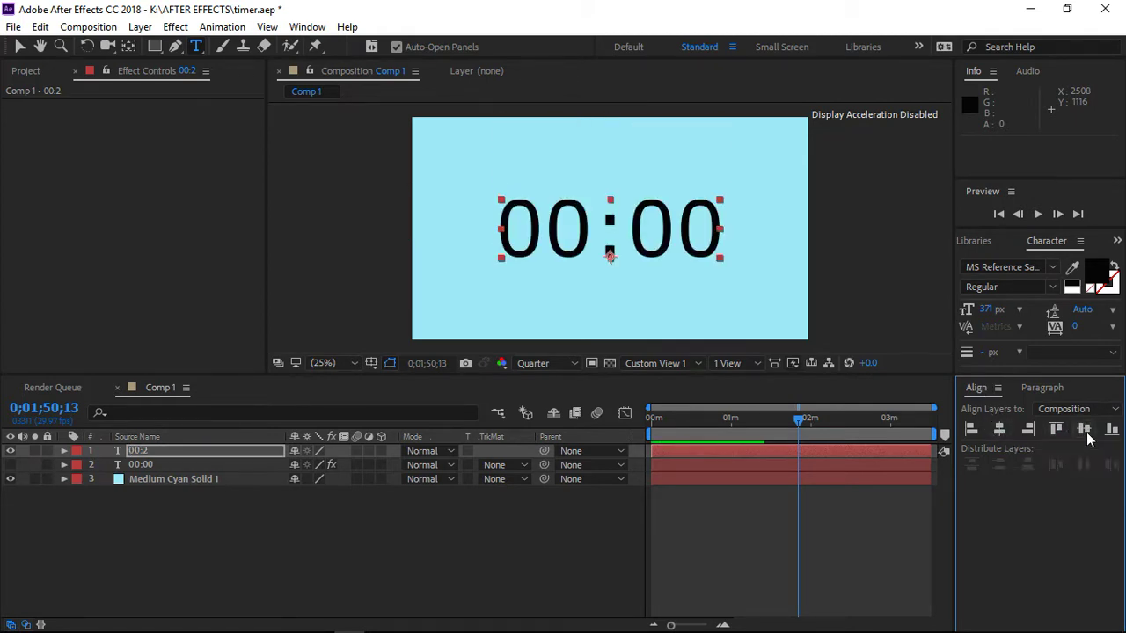
{"action": "key", "text": "v"}
{"action": "left_click", "coordinate": [858, 222]}
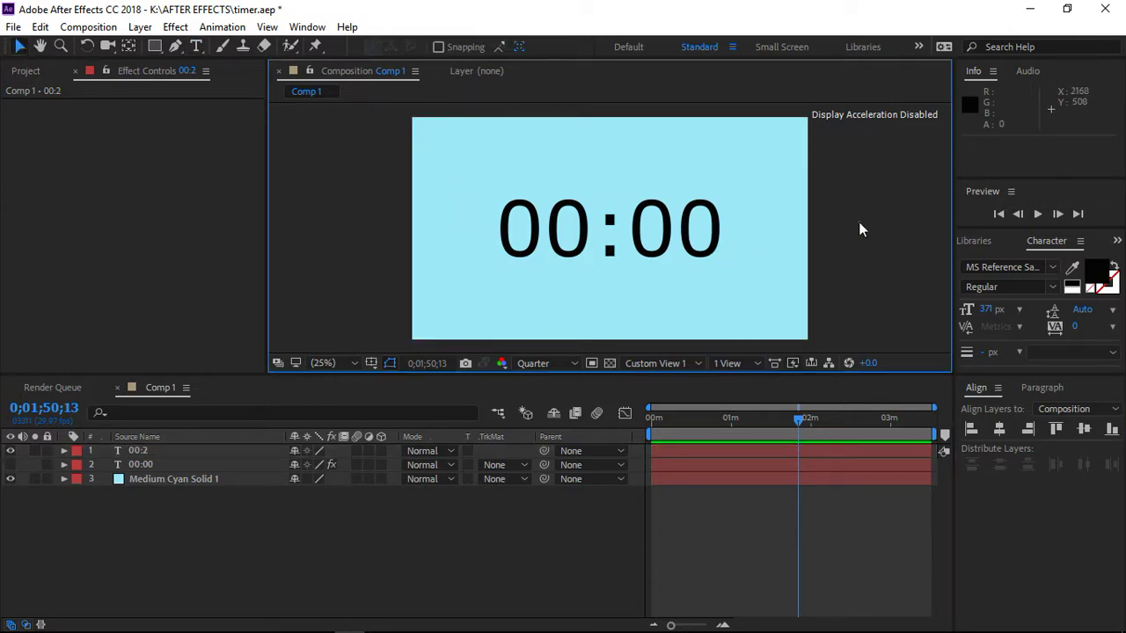
Step: Show the Effects & Presets panel with a 'slider' search listing Slider Control
{"action": "left_click", "coordinate": [304, 26]}
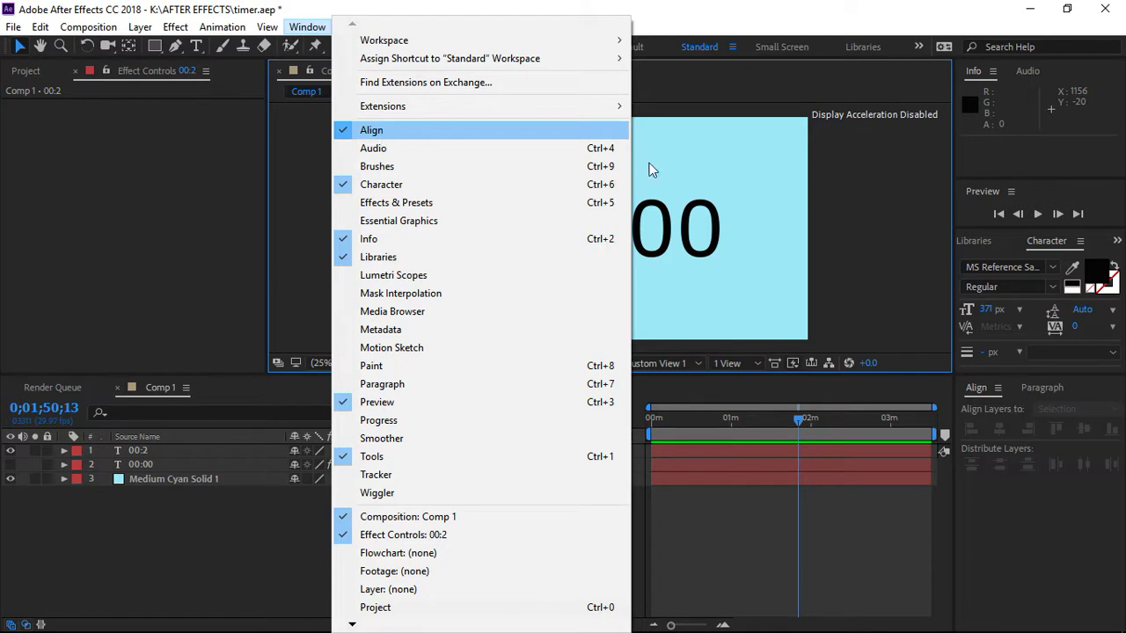
{"action": "left_click", "coordinate": [863, 217]}
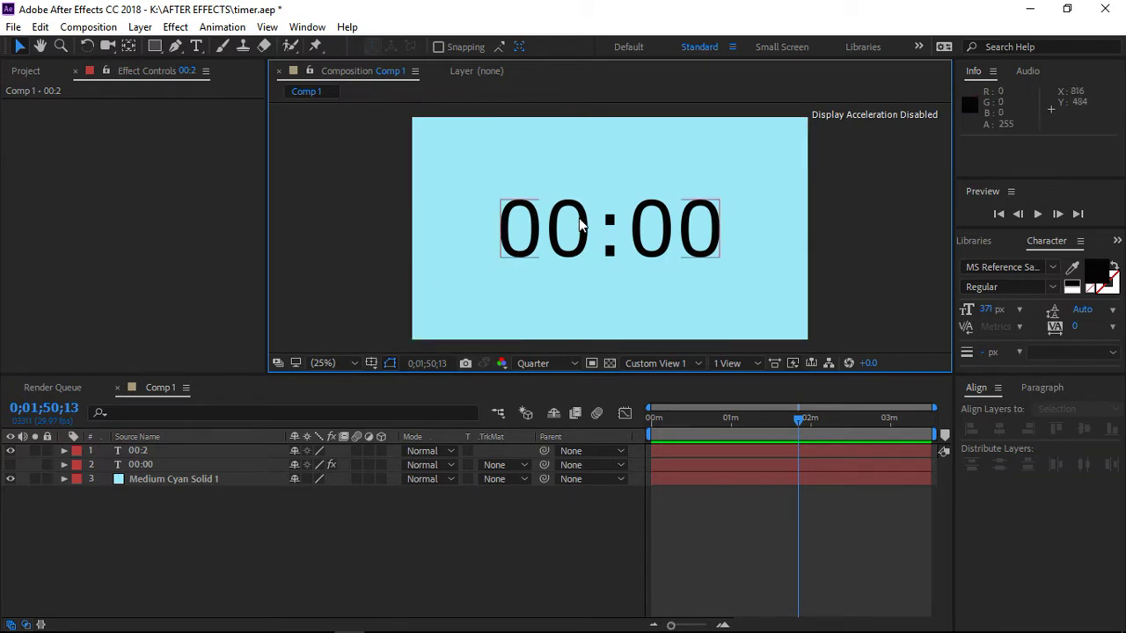
{"action": "left_click_drag", "start_coordinate": [578, 224], "coordinate": [605, 210]}
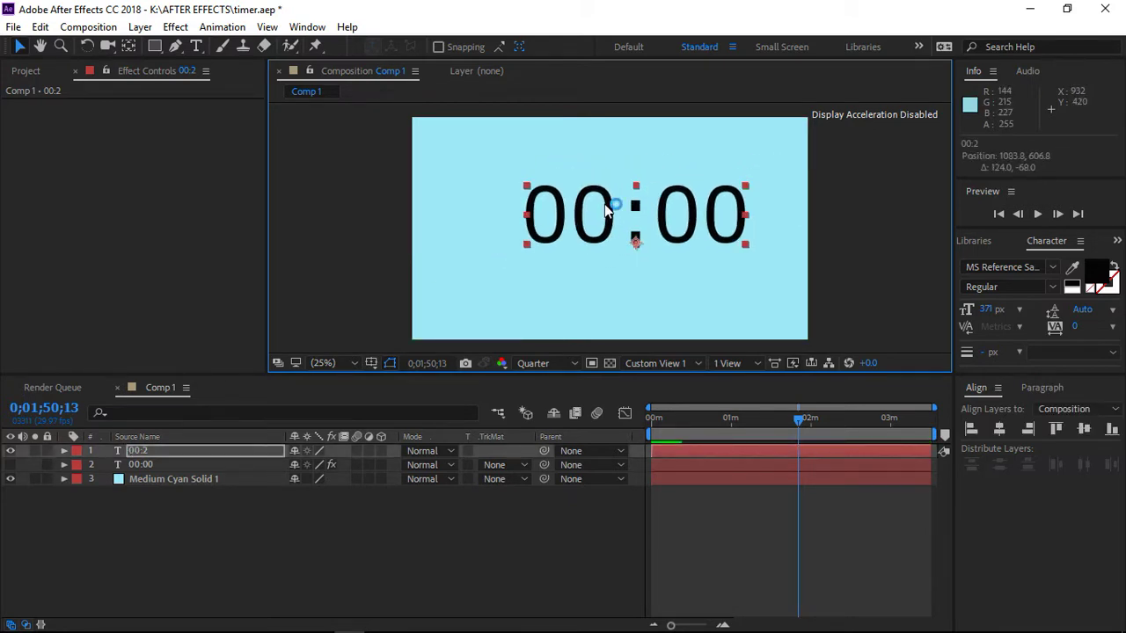
{"action": "key", "text": "ctrl+z"}
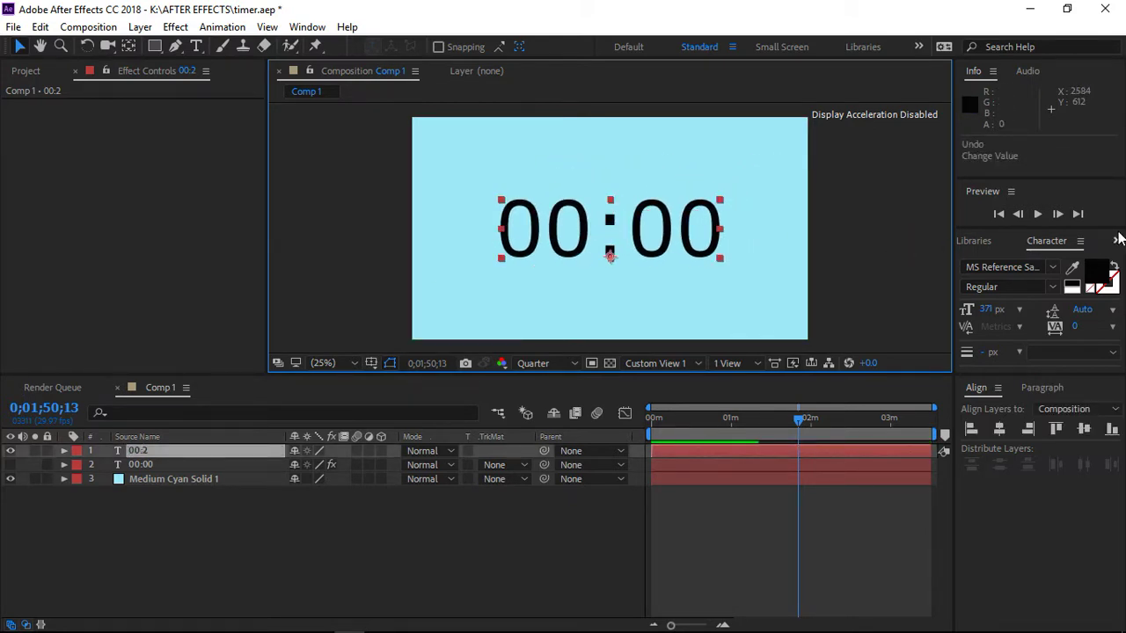
{"action": "left_click", "coordinate": [1118, 240]}
{"action": "left_click", "coordinate": [1074, 261]}
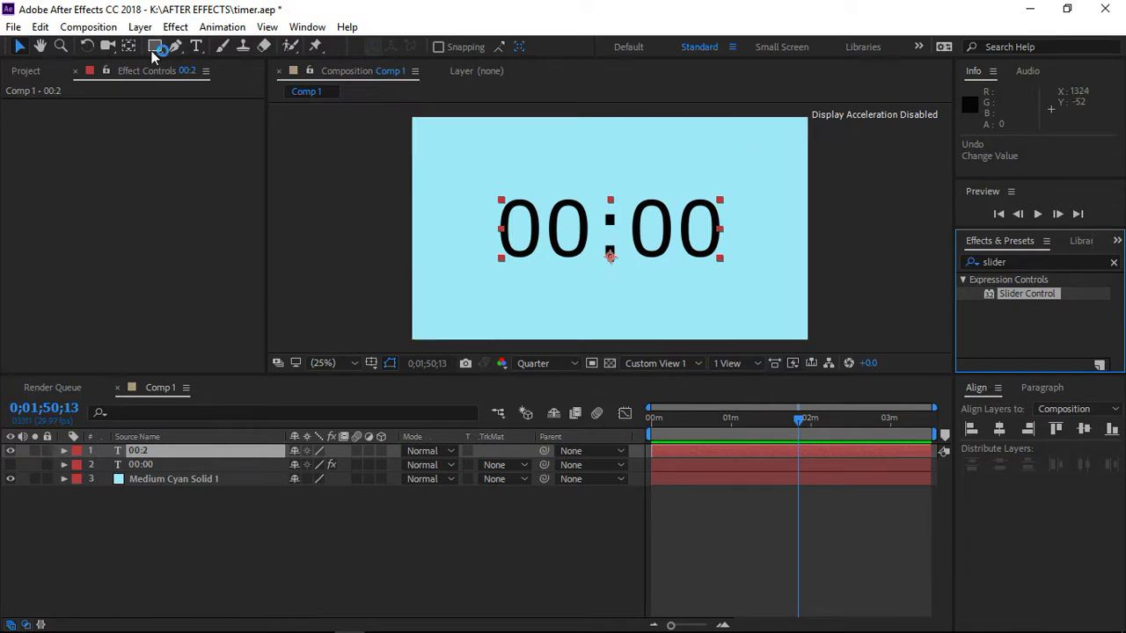
Step: Apply Expression Controls > Slider Control to the 00:00 layer and reveal its Source Text property
{"action": "left_click", "coordinate": [173, 28]}
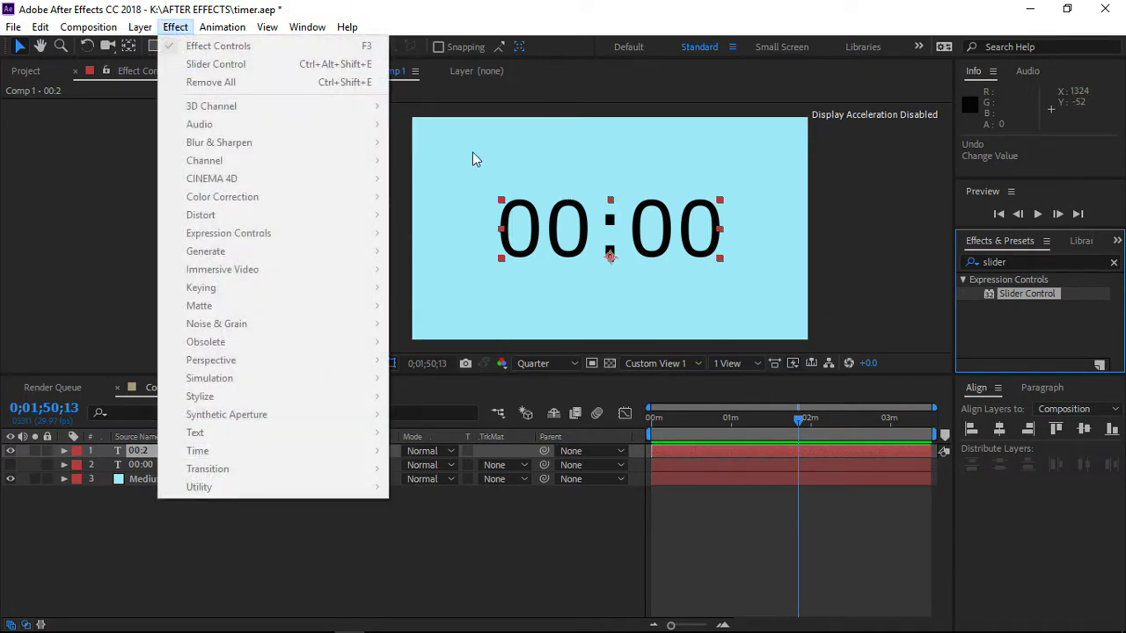
{"action": "left_click", "coordinate": [284, 505]}
{"action": "left_click", "coordinate": [256, 452]}
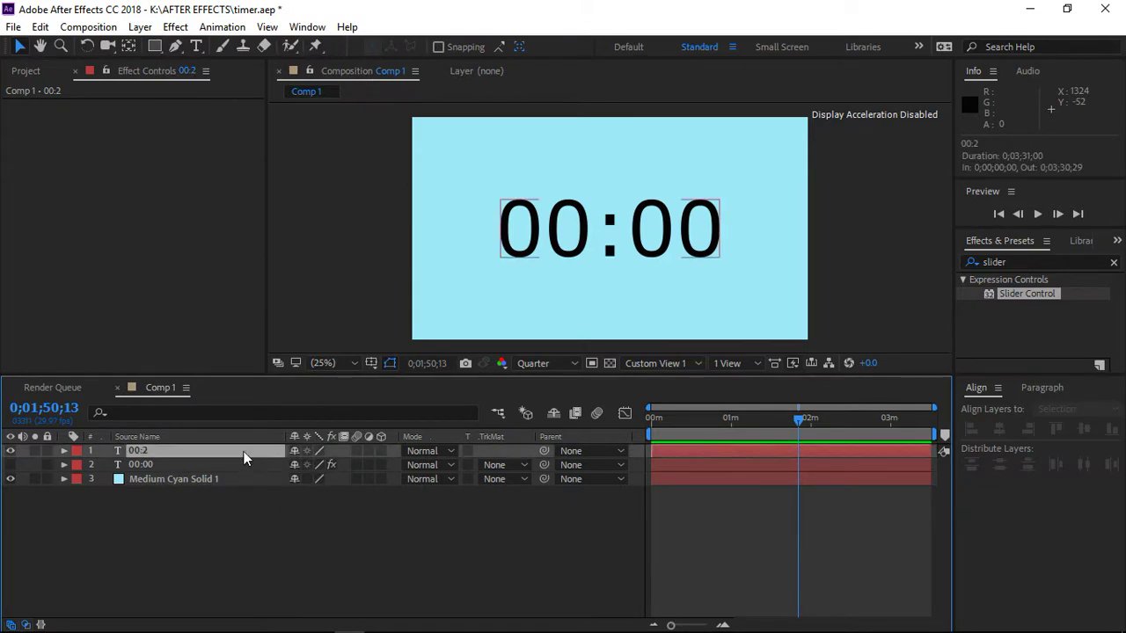
{"action": "left_click", "coordinate": [175, 27]}
{"action": "mouse_move", "coordinate": [243, 232]}
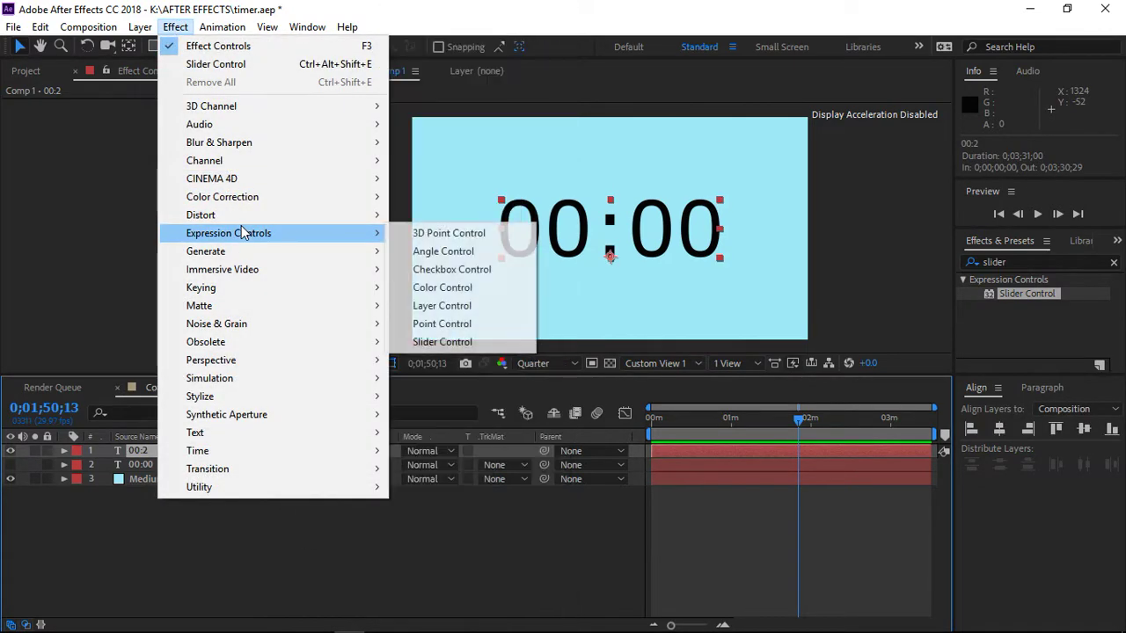
{"action": "left_click", "coordinate": [493, 345]}
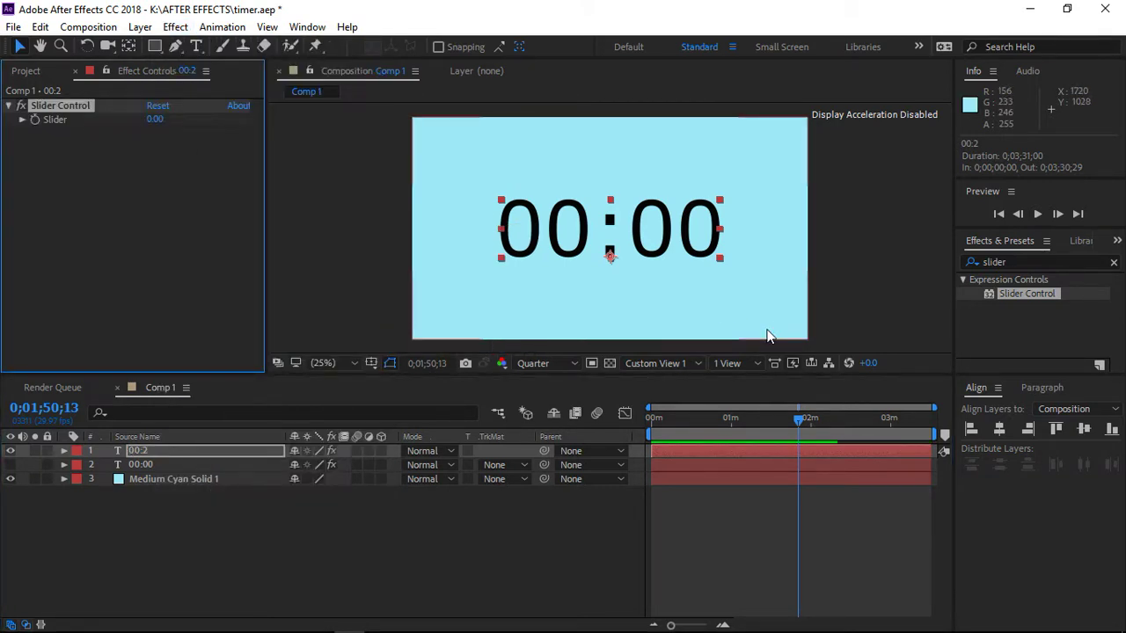
{"action": "left_click", "coordinate": [65, 450]}
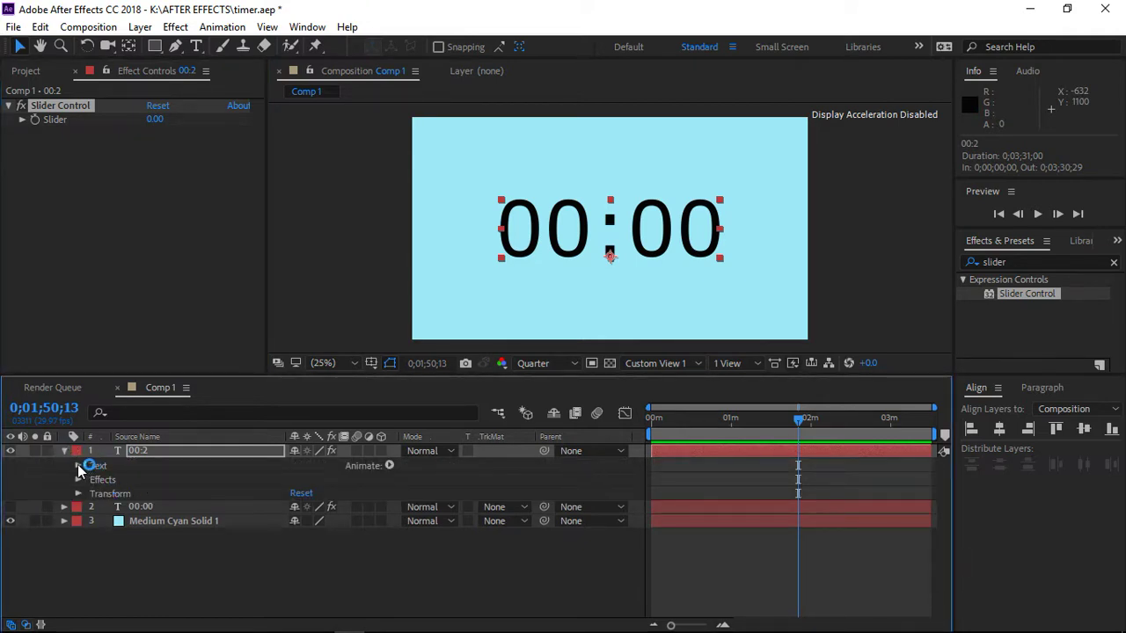
{"action": "left_click", "coordinate": [78, 465]}
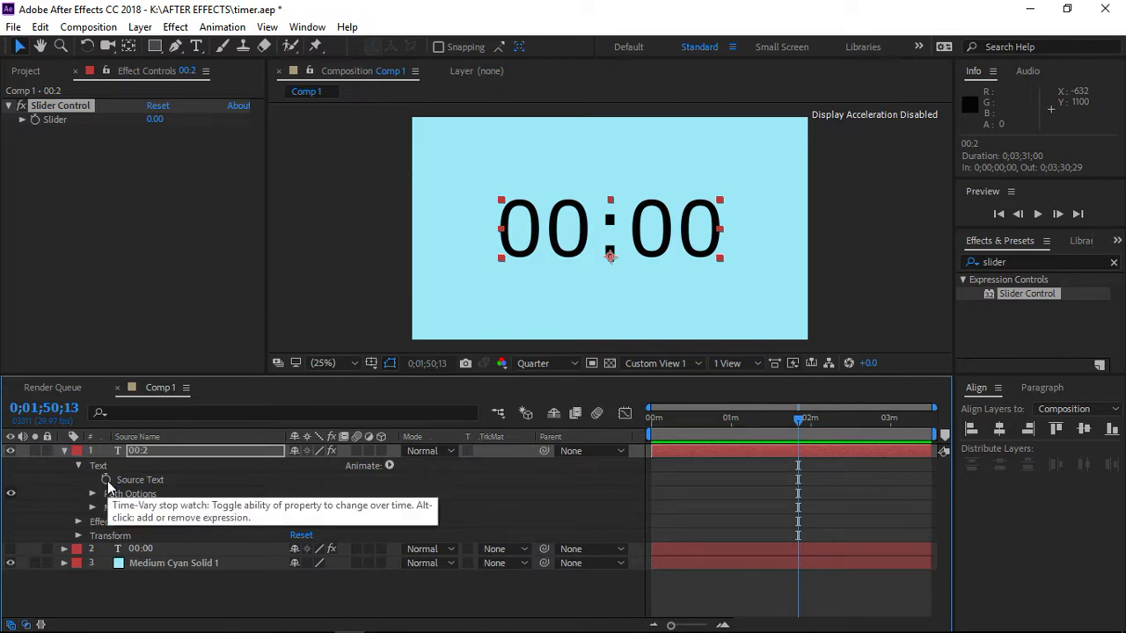
Step: Set the Source Text expression to slider = effect("Slider Control")("Slider") via pick-whip and apply it
{"action": "left_click", "coordinate": [107, 481], "text": "alt"}
{"action": "left_click", "coordinate": [107, 483], "text": "alt"}
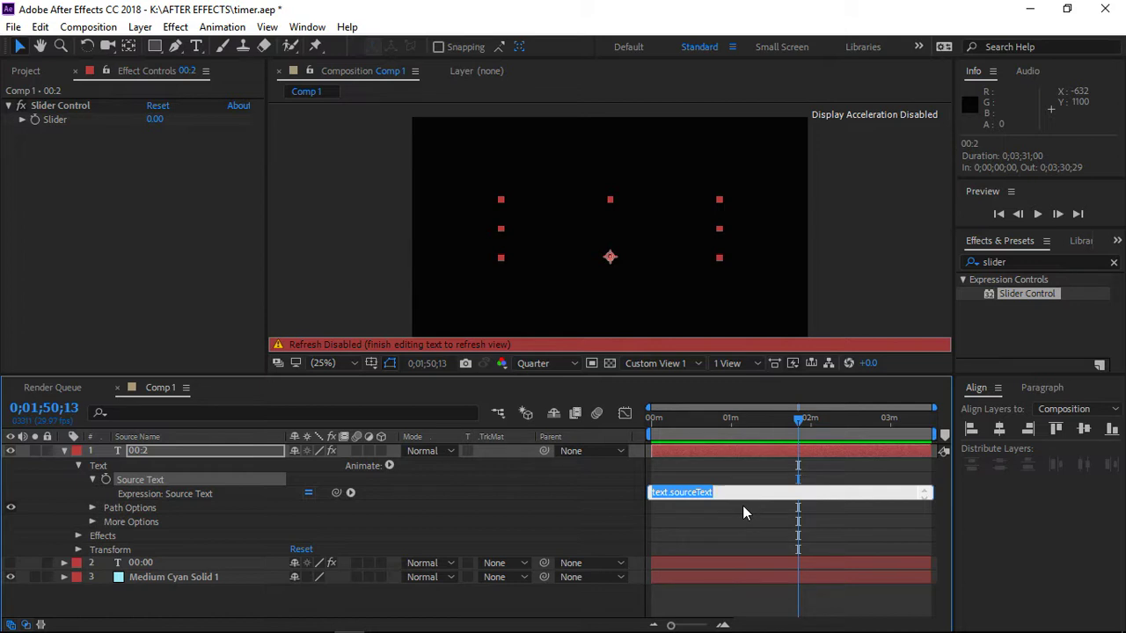
{"action": "key", "text": "BackSpace"}
{"action": "type", "text": "s"}
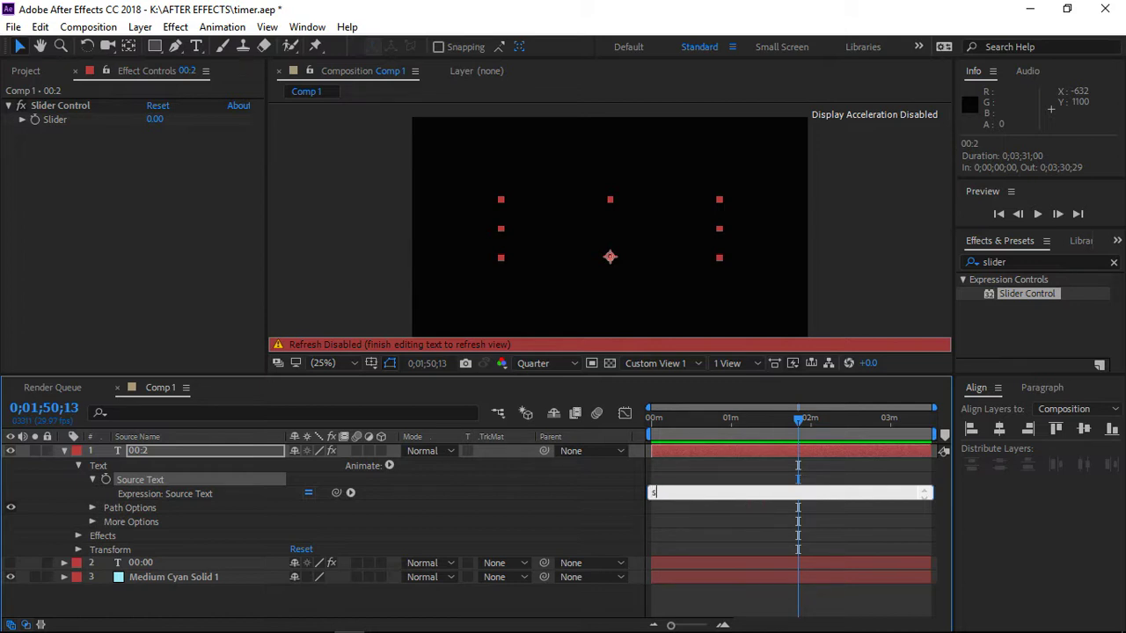
{"action": "type", "text": "kider"}
{"action": "key", "text": "BackSpace"}
{"action": "key", "text": "BackSpace"}
{"action": "key", "text": "BackSpace"}
{"action": "type", "text": "i"}
{"action": "type", "text": "der "}
{"action": "type", "text": "="}
{"action": "left_click_drag", "start_coordinate": [336, 494], "coordinate": [336, 499]}
{"action": "left_click_drag", "start_coordinate": [336, 500], "coordinate": [105, 119]}
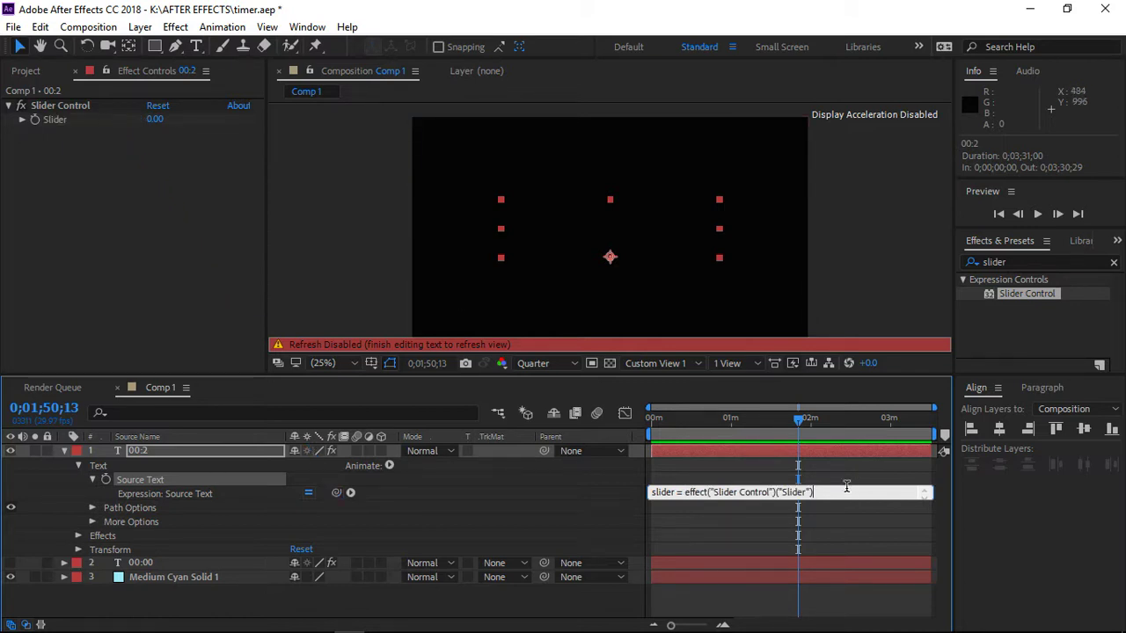
{"action": "key", "text": "Return"}
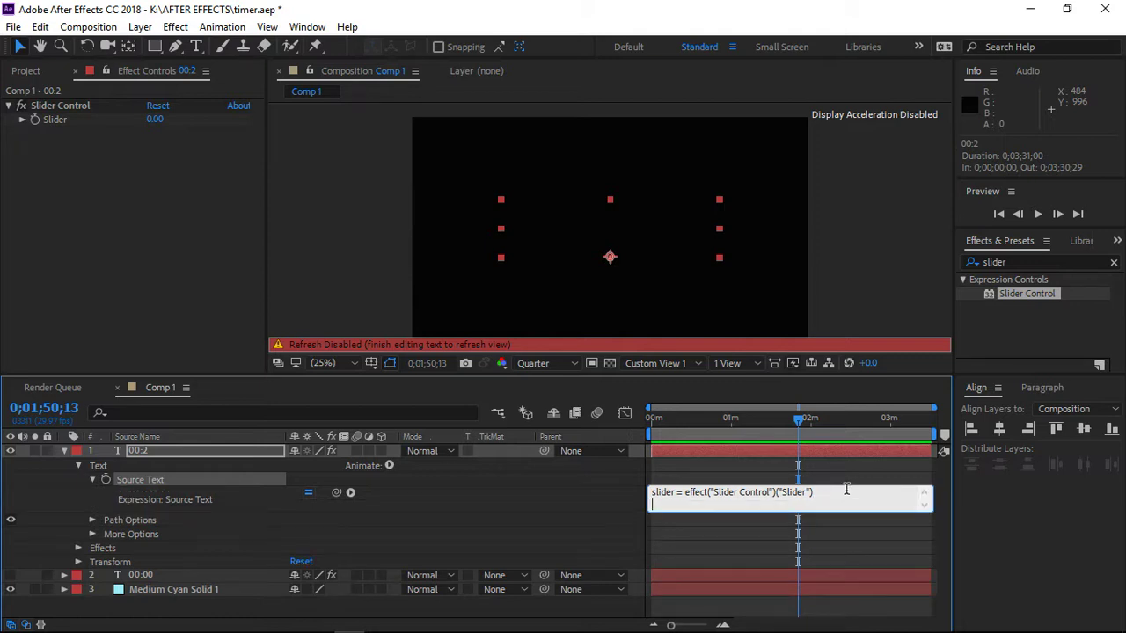
{"action": "left_click", "coordinate": [623, 507]}
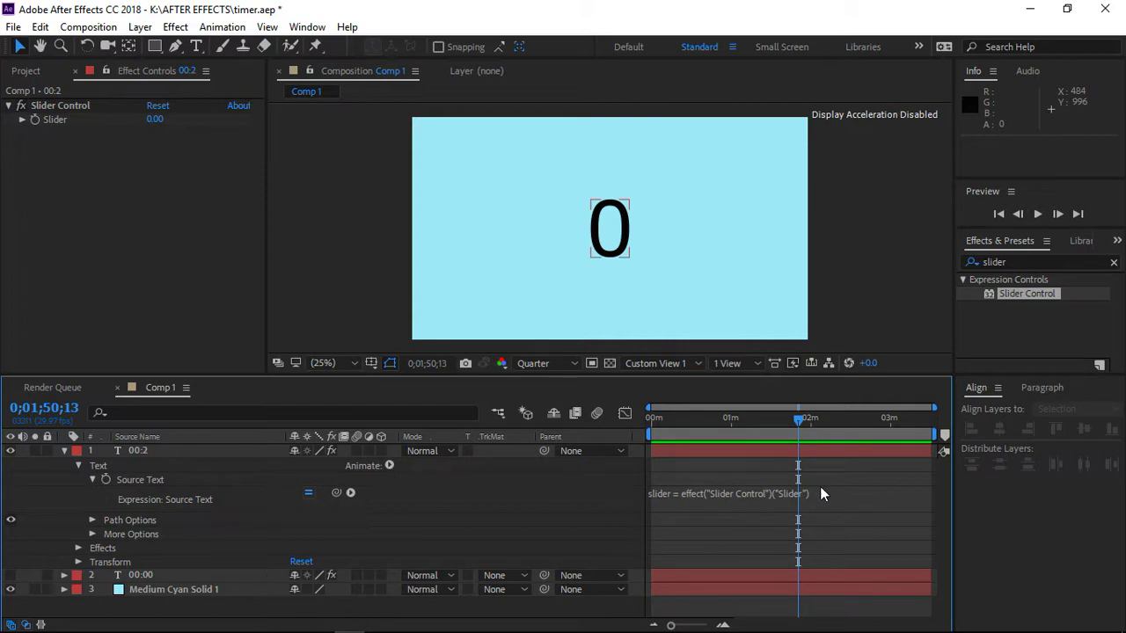
Step: Add sekunde = slider%60 as the second expression line and apply it
{"action": "left_click", "coordinate": [820, 487]}
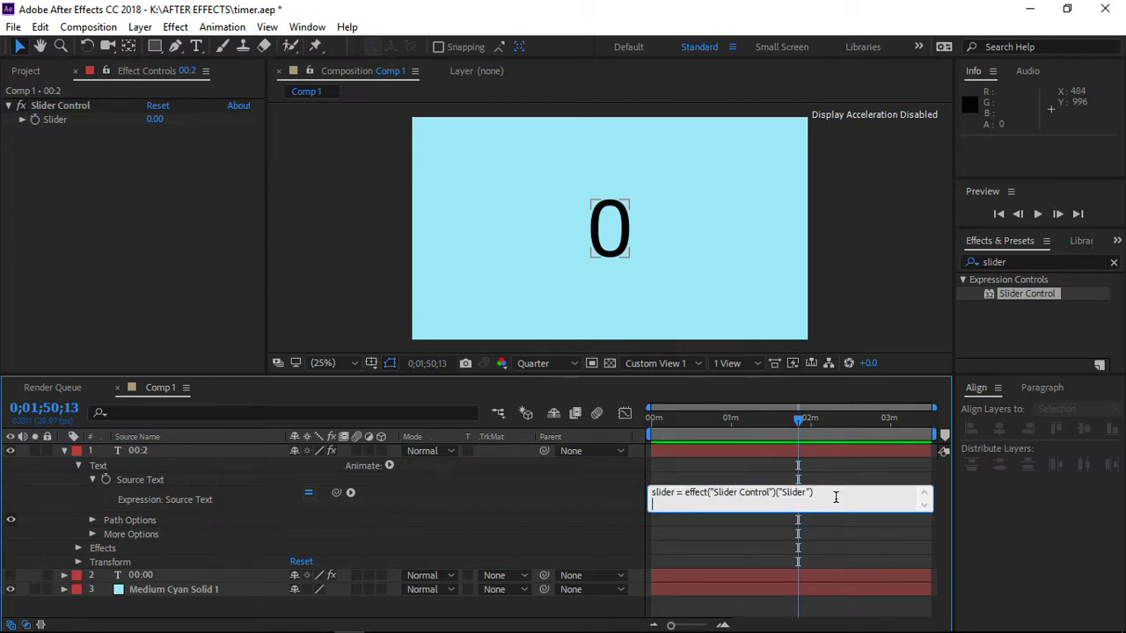
{"action": "left_click", "coordinate": [697, 522]}
{"action": "type", "text": "sek"}
{"action": "type", "text": "unde ="}
{"action": "type", "text": " s"}
{"action": "type", "text": "lid"}
{"action": "type", "text": "er%"}
{"action": "type", "text": "6"}
{"action": "type", "text": "0"}
{"action": "left_click", "coordinate": [744, 520]}
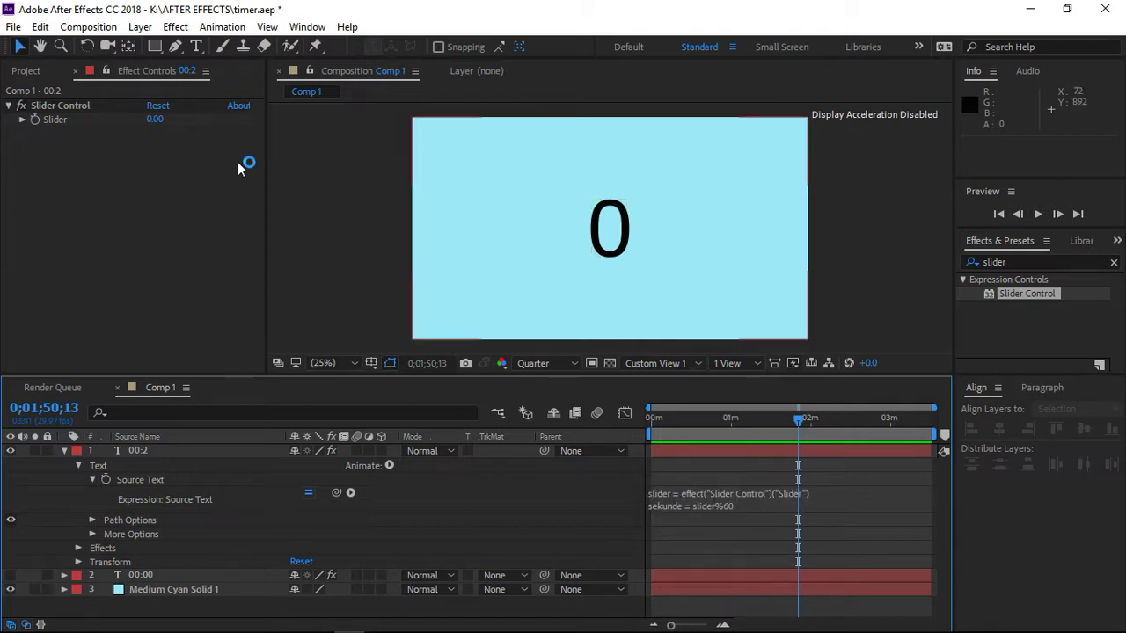
Step: Test by scrubbing the Slider, undo back to 0.00, and return to the expression's end
{"action": "mouse_move", "coordinate": [155, 119]}
{"action": "left_mouse_down"}
{"action": "mouse_move", "coordinate": [205, 131]}
{"action": "mouse_move", "coordinate": [190, 148]}
{"action": "mouse_move", "coordinate": [202, 150]}
{"action": "left_mouse_up"}
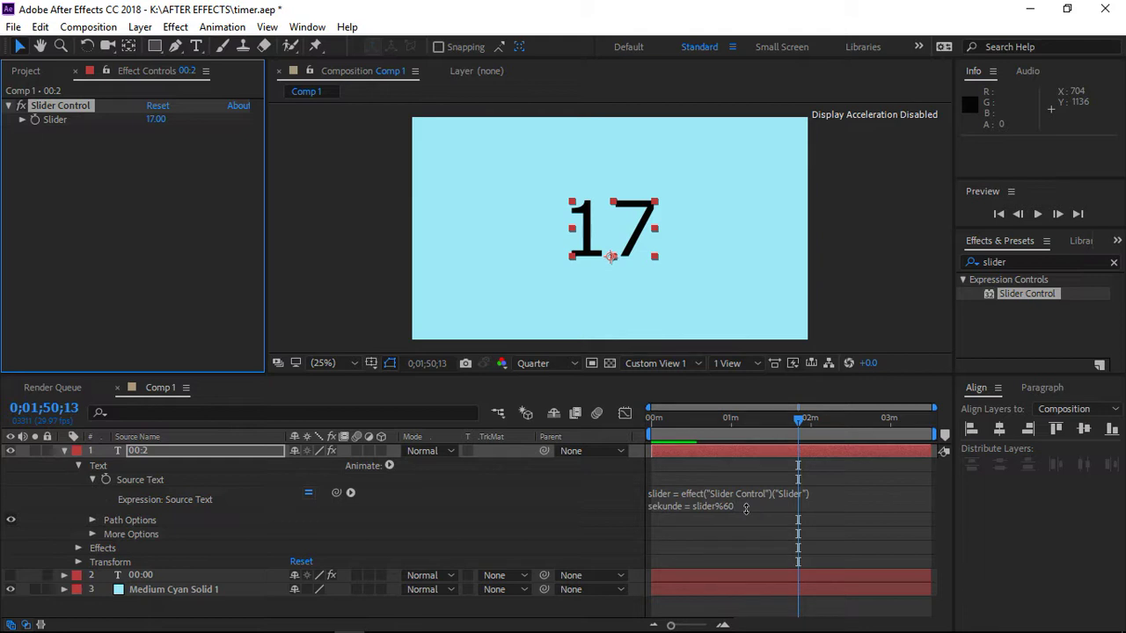
{"action": "key", "text": "ctrl+z"}
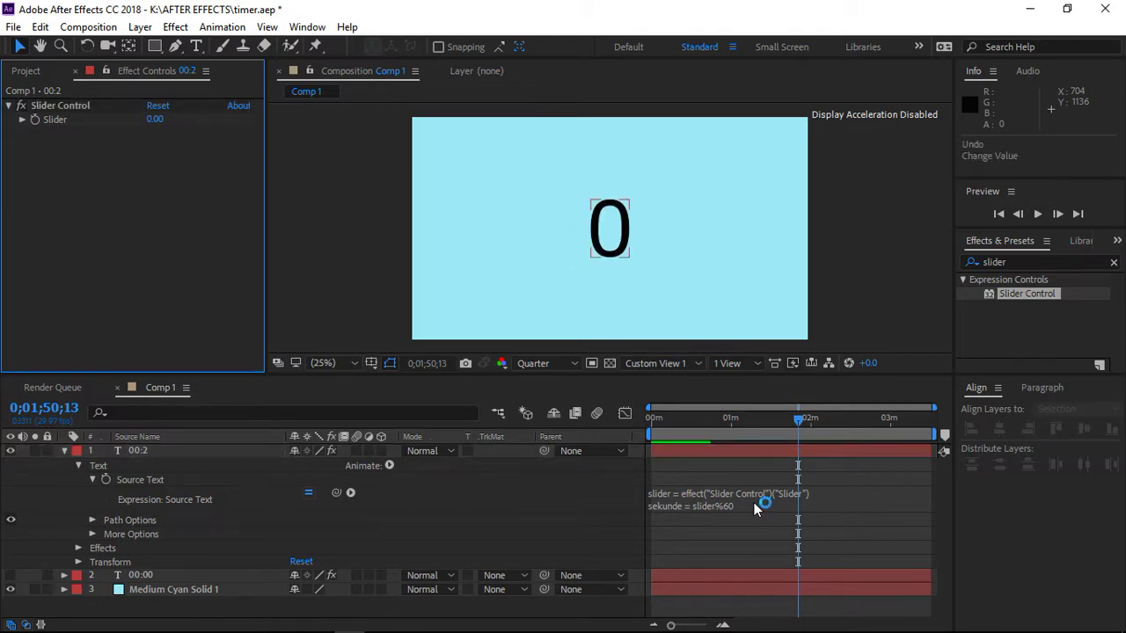
{"action": "left_click", "coordinate": [753, 502]}
{"action": "left_click", "coordinate": [759, 504]}
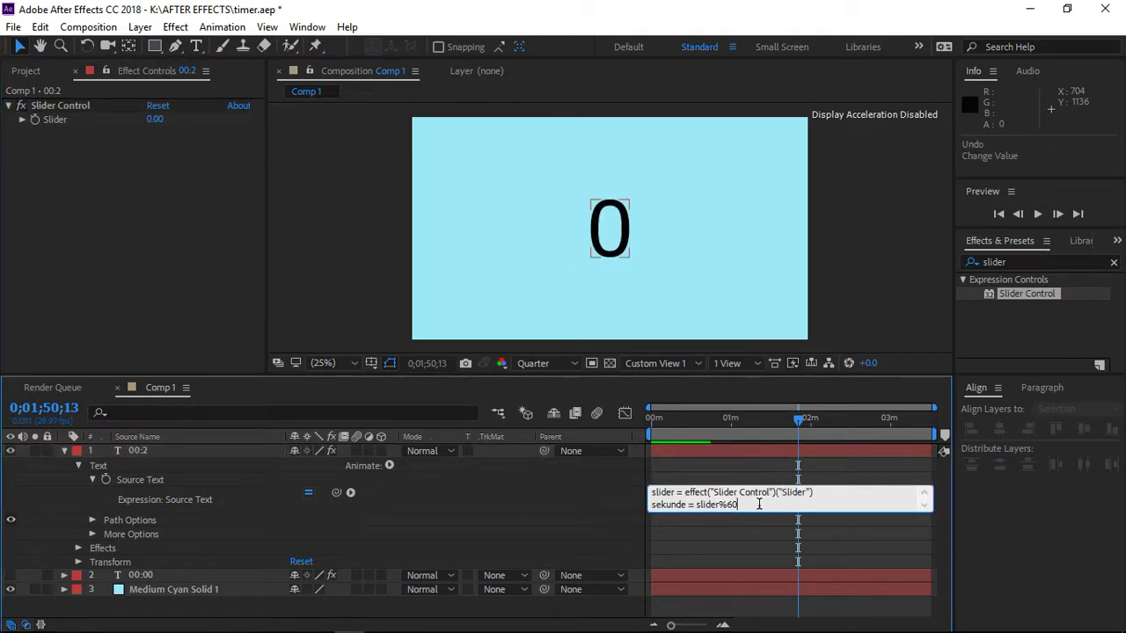
Step: Add a third line, dakika = slider/60, apply it, and test with the Slider at 31
{"action": "key", "text": "Return"}
{"action": "type", "text": "d"}
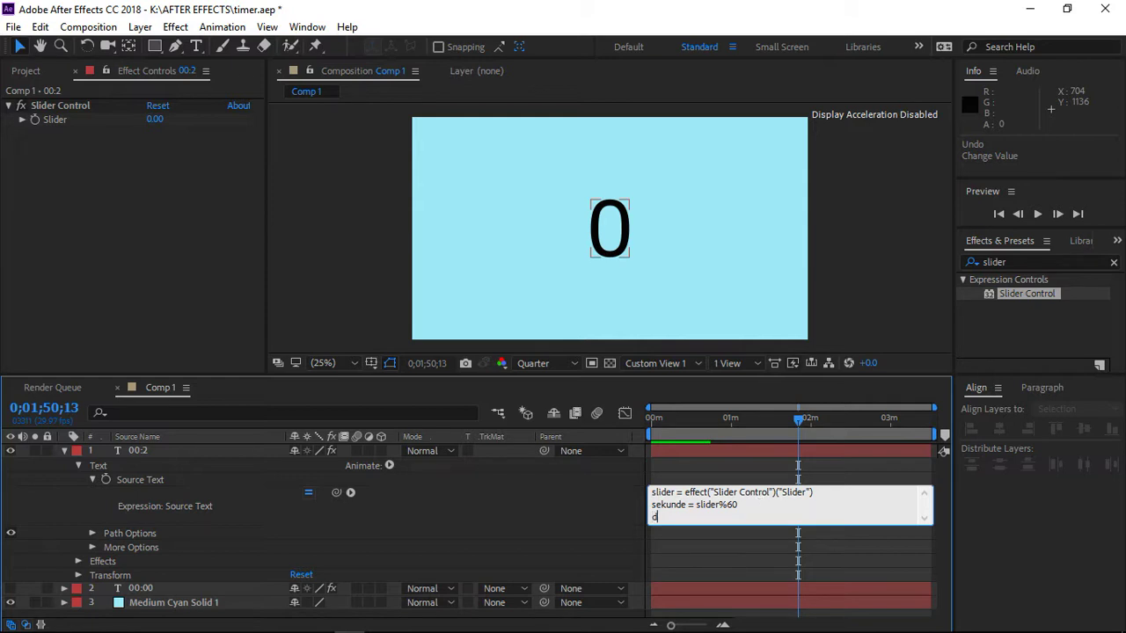
{"action": "type", "text": "akika"}
{"action": "type", "text": " ="}
{"action": "type", "text": " s"}
{"action": "type", "text": "lid"}
{"action": "type", "text": "er"}
{"action": "key", "text": "BackSpace"}
{"action": "key", "text": "BackSpace"}
{"action": "key", "text": "BackSpace"}
{"action": "key", "text": "BackSpace"}
{"action": "type", "text": "der"}
{"action": "type", "text": "/"}
{"action": "type", "text": "60"}
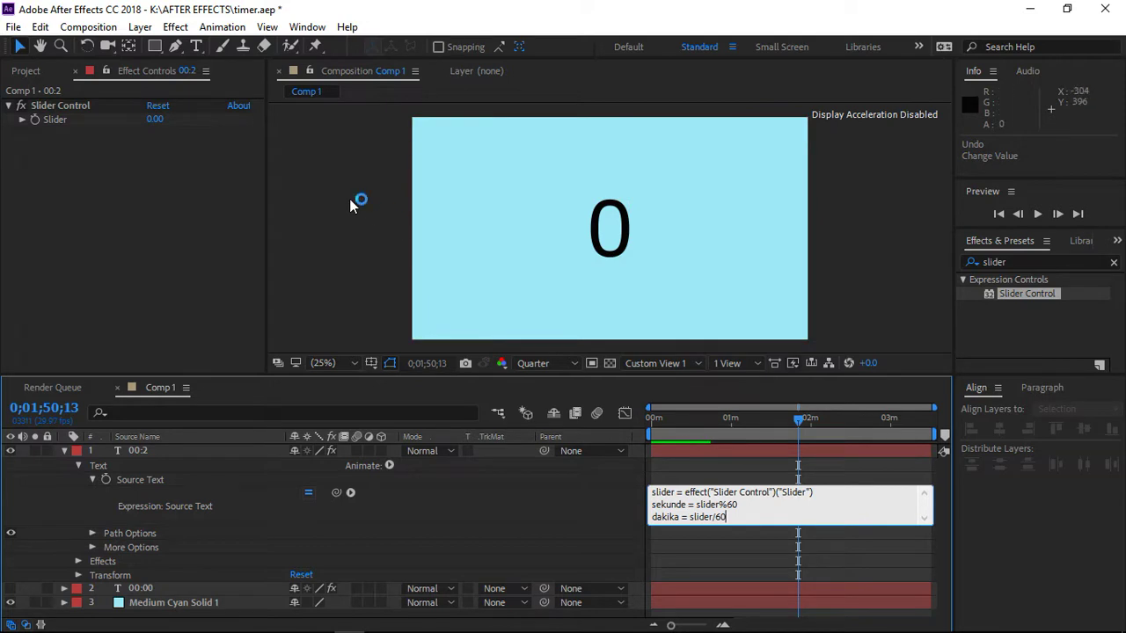
{"action": "left_click", "coordinate": [743, 538]}
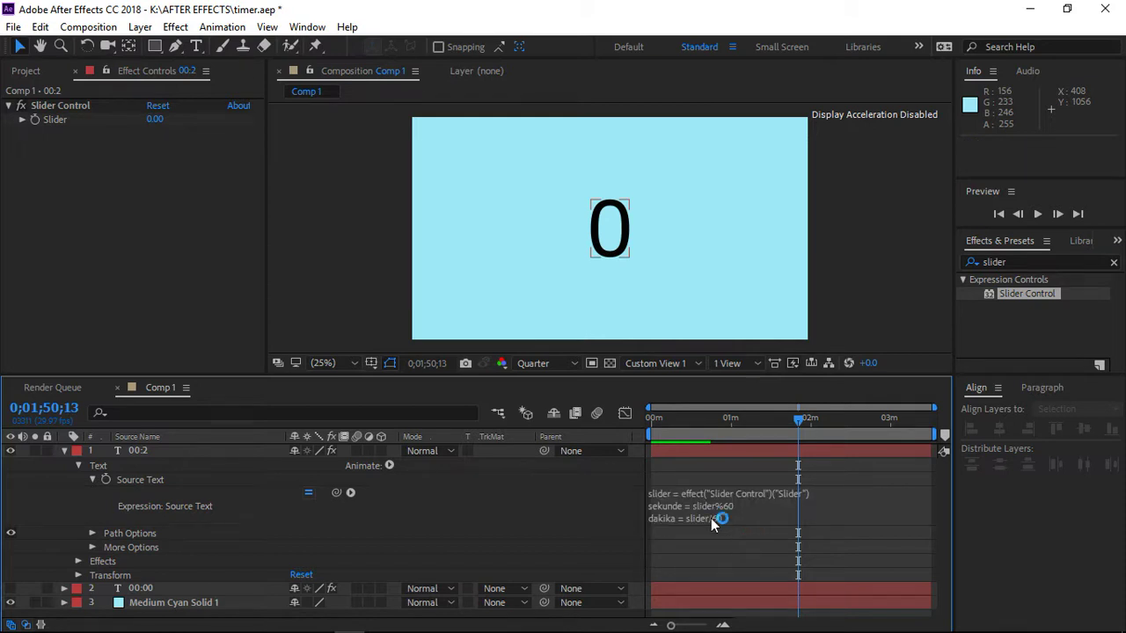
{"action": "mouse_move", "coordinate": [155, 119]}
{"action": "left_mouse_down"}
{"action": "mouse_move", "coordinate": [213, 119]}
{"action": "mouse_move", "coordinate": [184, 124]}
{"action": "left_mouse_up"}
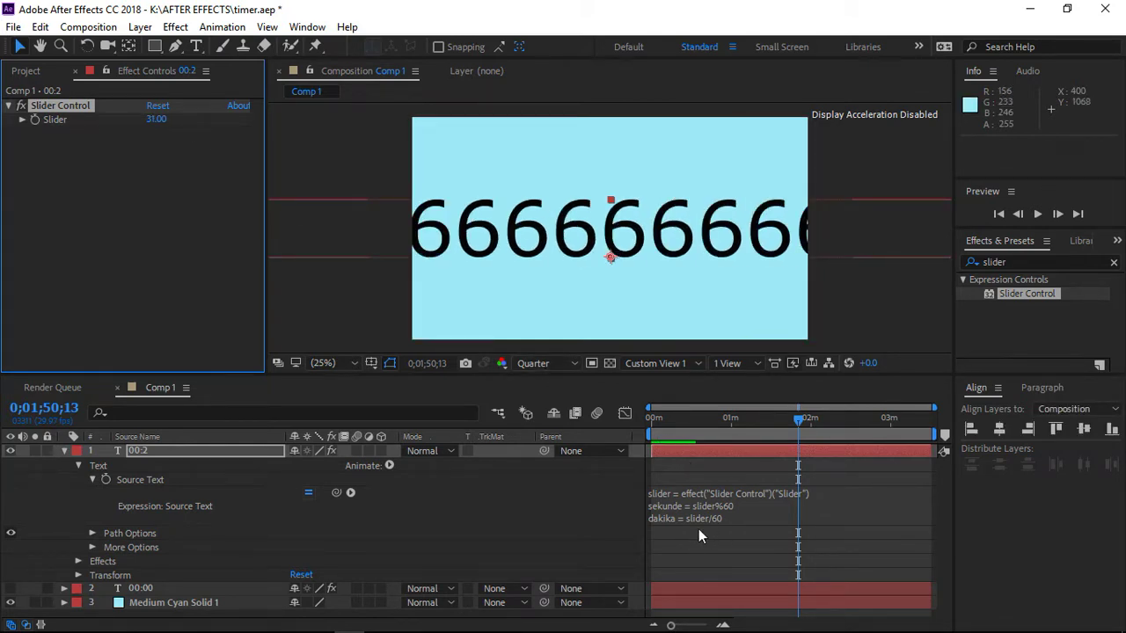
Step: Change the minutes line to dakika = Math.floor(slider/60) and apply it
{"action": "left_click", "coordinate": [688, 517]}
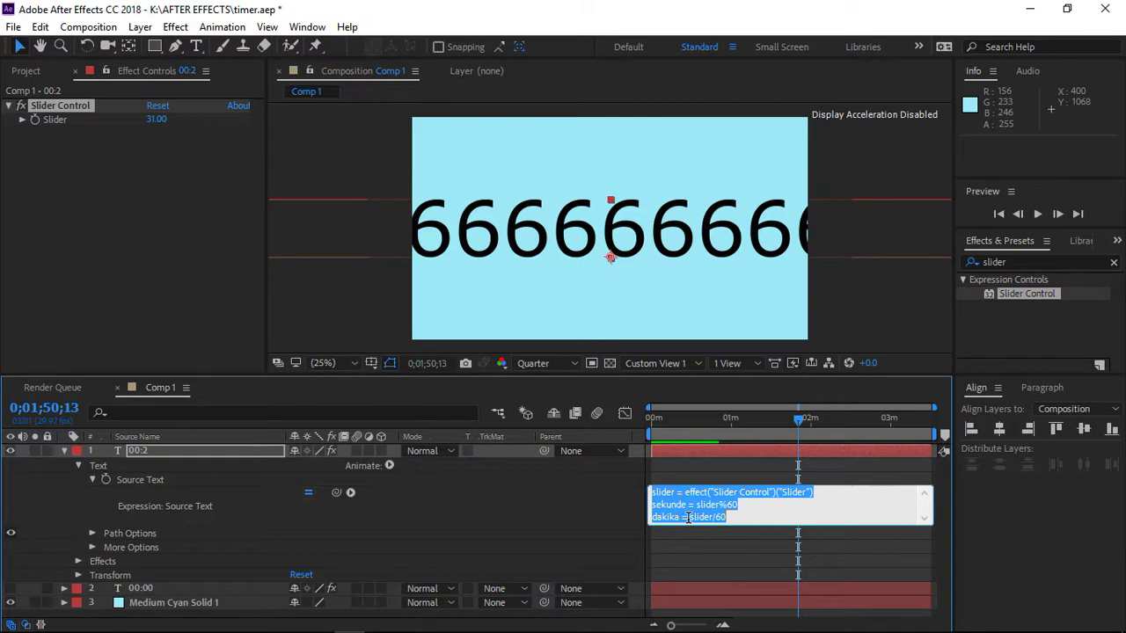
{"action": "left_click", "coordinate": [688, 517]}
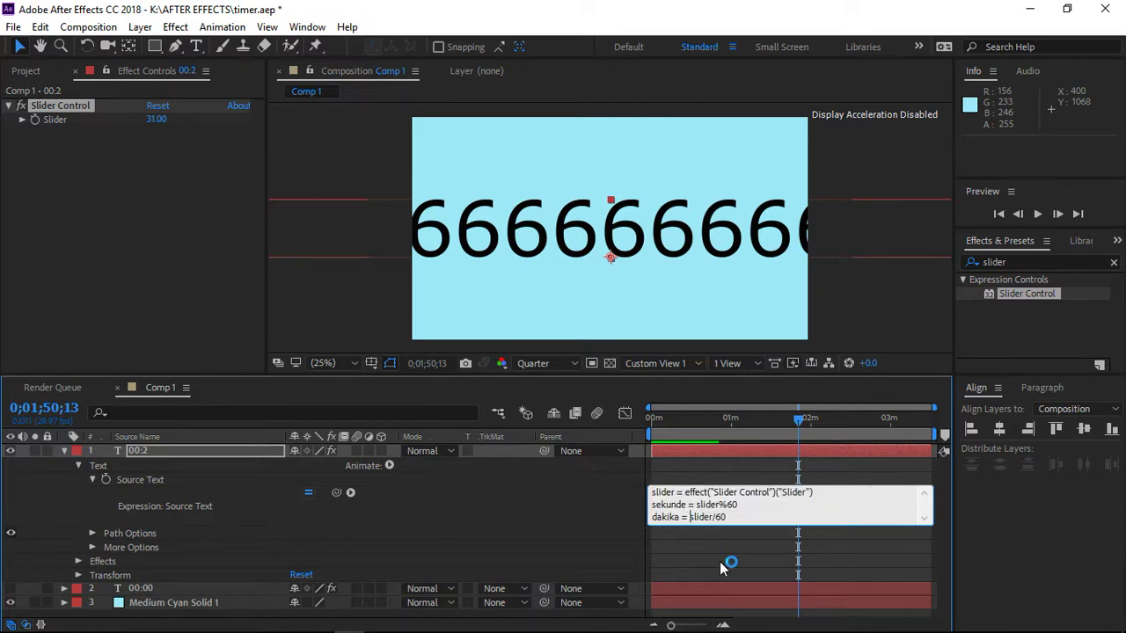
{"action": "type", "text": "M"}
{"action": "type", "text": "a"}
{"action": "type", "text": "th"}
{"action": "type", "text": "."}
{"action": "type", "text": "f"}
{"action": "type", "text": "loor"}
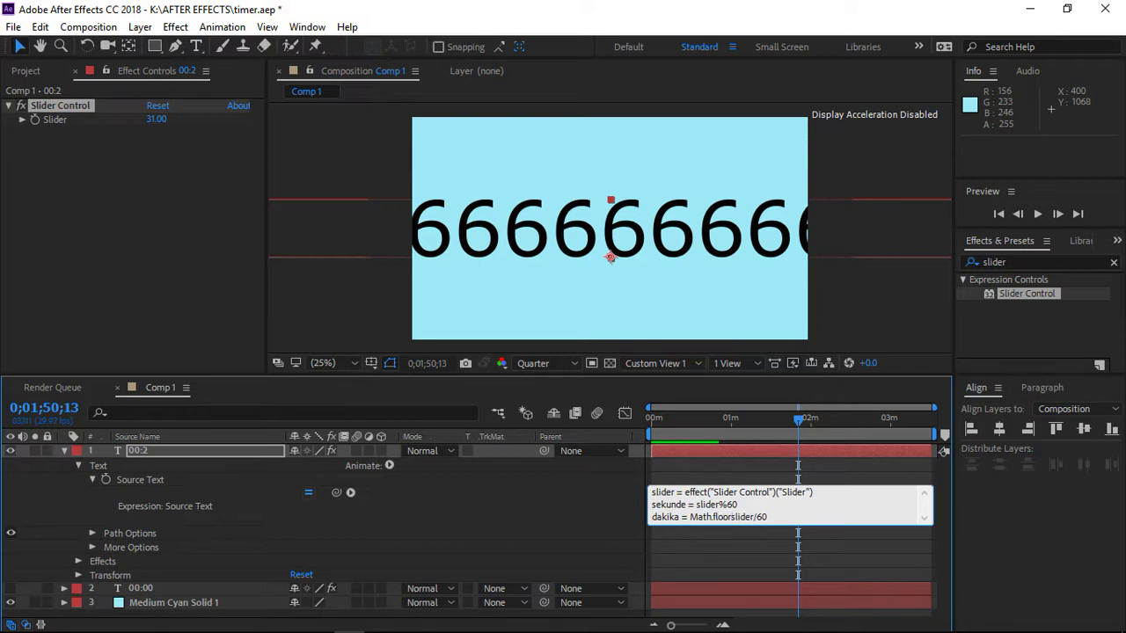
{"action": "type", "text": "("}
{"action": "left_click", "coordinate": [774, 517]}
{"action": "type", "text": ")"}
{"action": "left_click", "coordinate": [766, 540]}
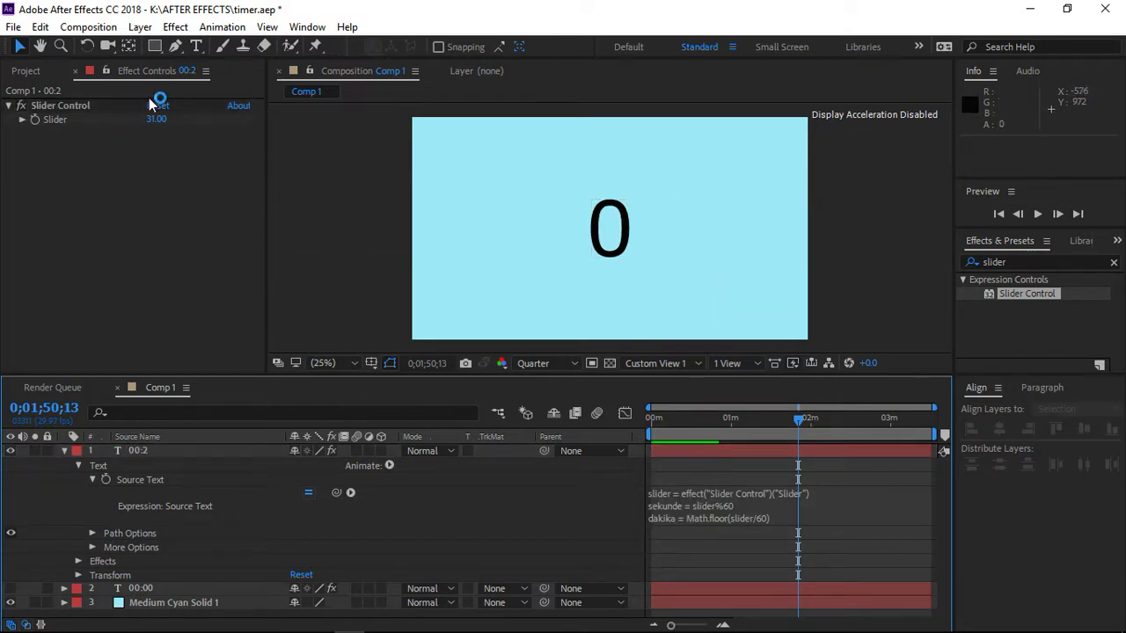
Step: Test with the Slider at 161 so the text shows 2, then reopen the expression
{"action": "left_click_drag", "start_coordinate": [162, 124], "coordinate": [196, 130]}
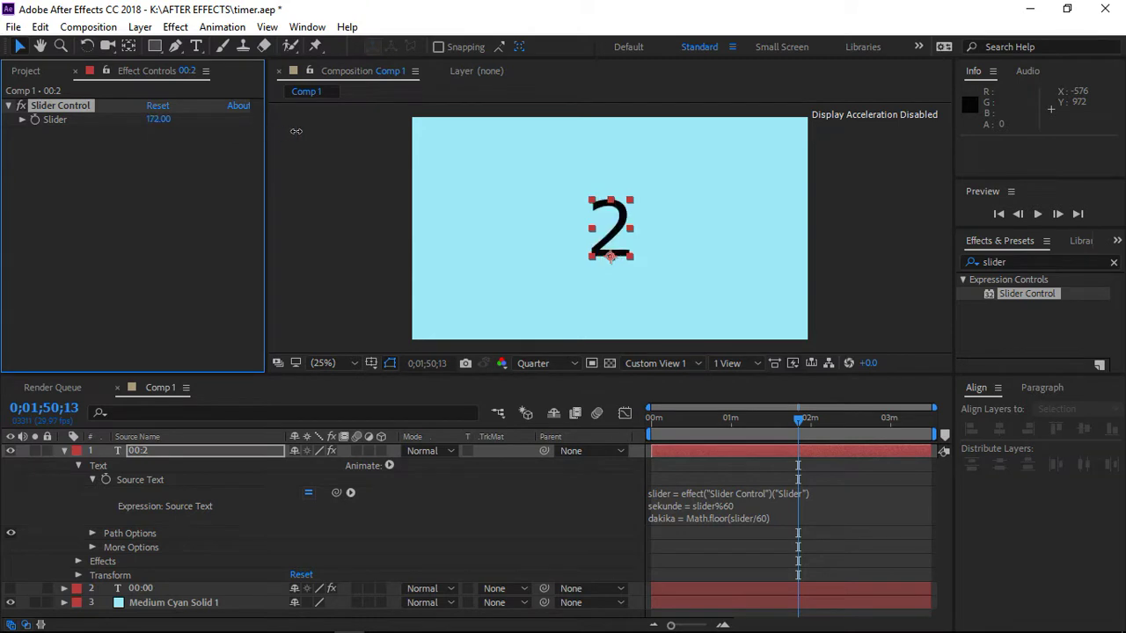
{"action": "left_click", "coordinate": [156, 119]}
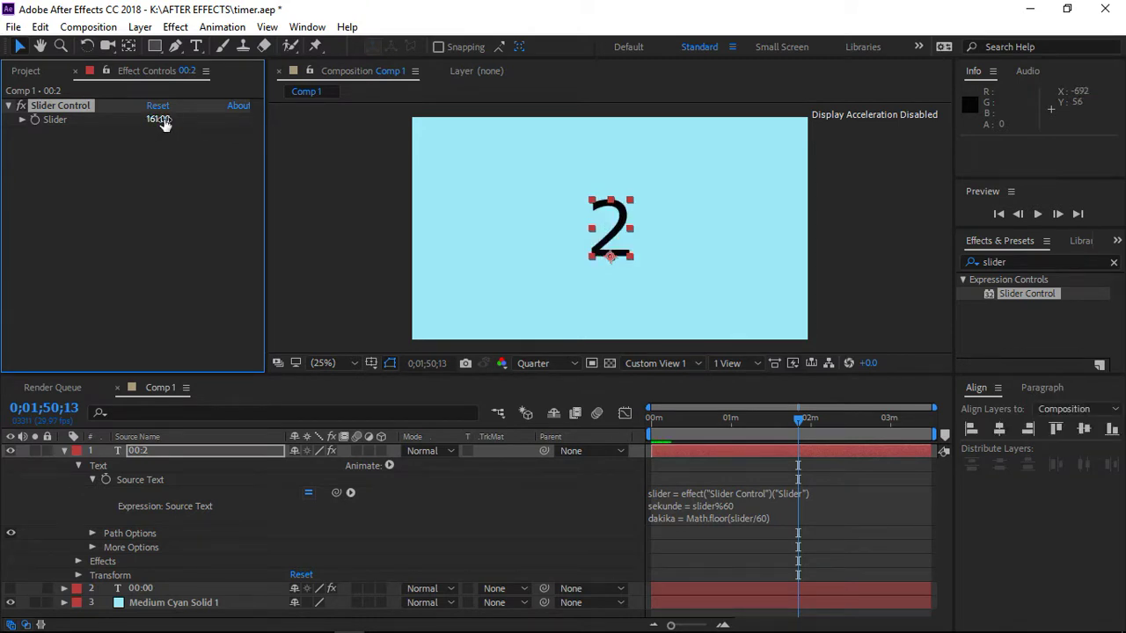
{"action": "key", "text": "Return"}
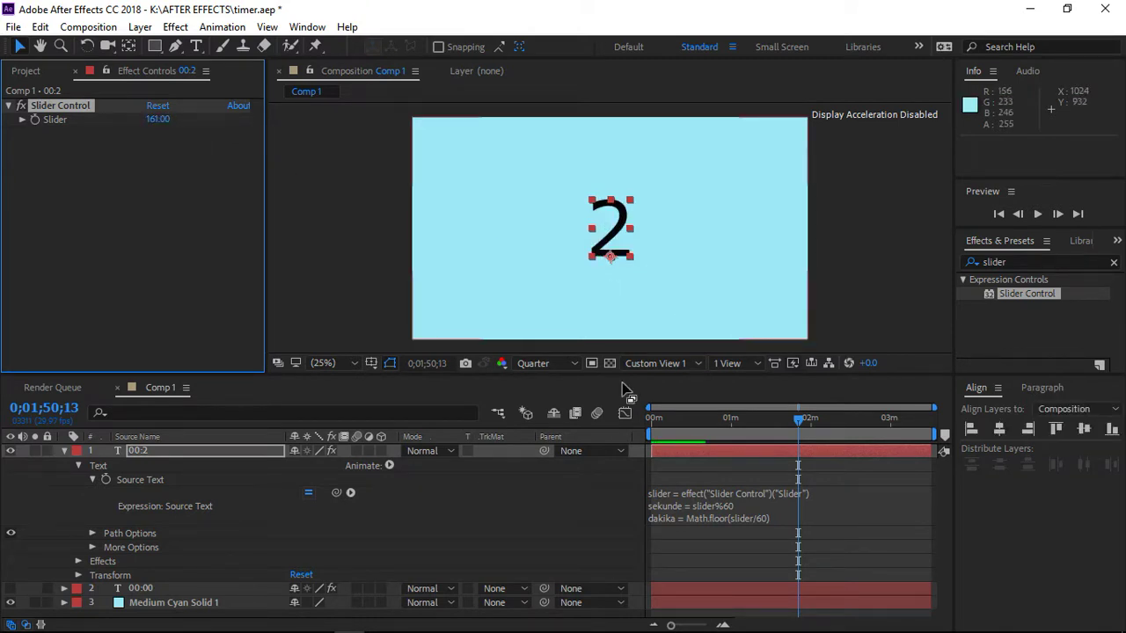
{"action": "left_click", "coordinate": [810, 524]}
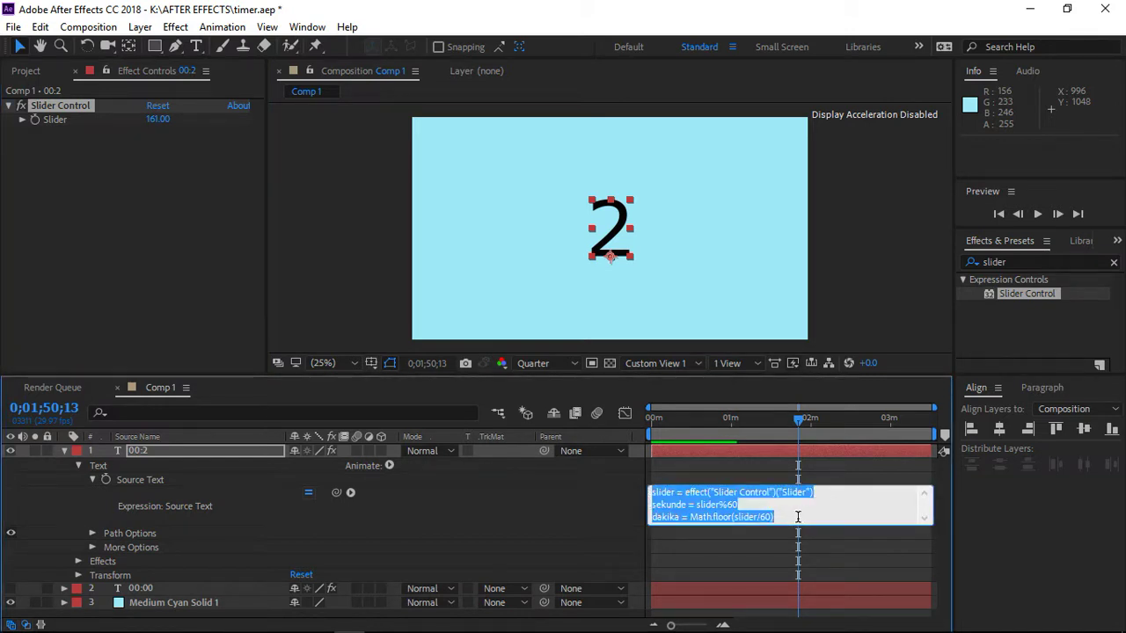
Step: Add a fourth line, dakika +":"+ sekunde, and test it with the Slider at 92, reading 1:22
{"action": "left_click", "coordinate": [798, 517]}
{"action": "left_click", "coordinate": [766, 547]}
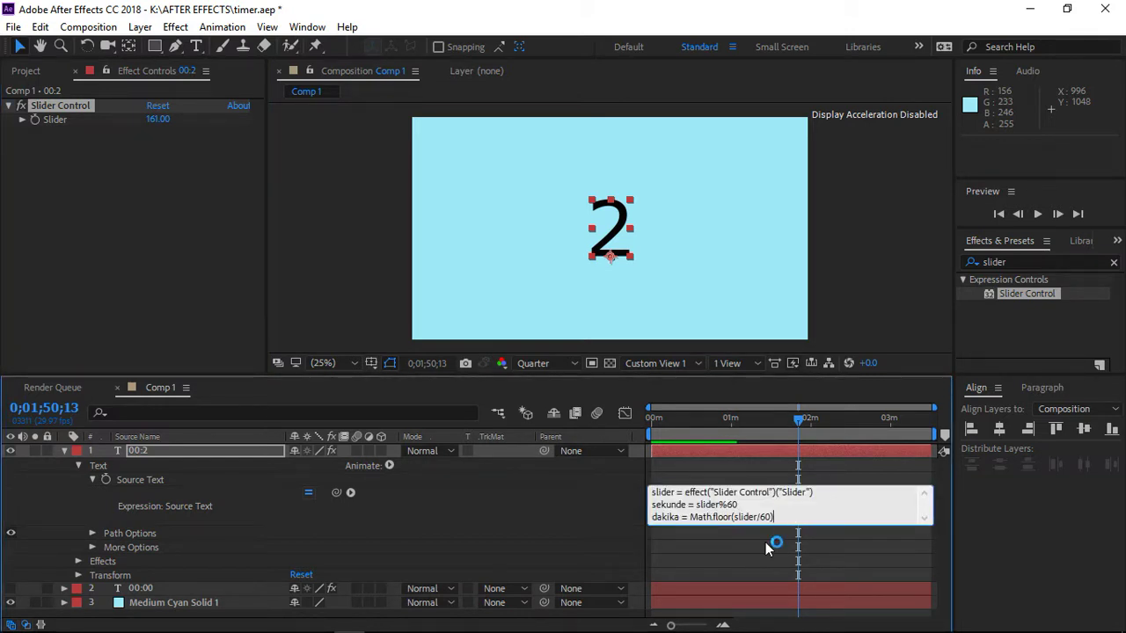
{"action": "key", "text": "Return"}
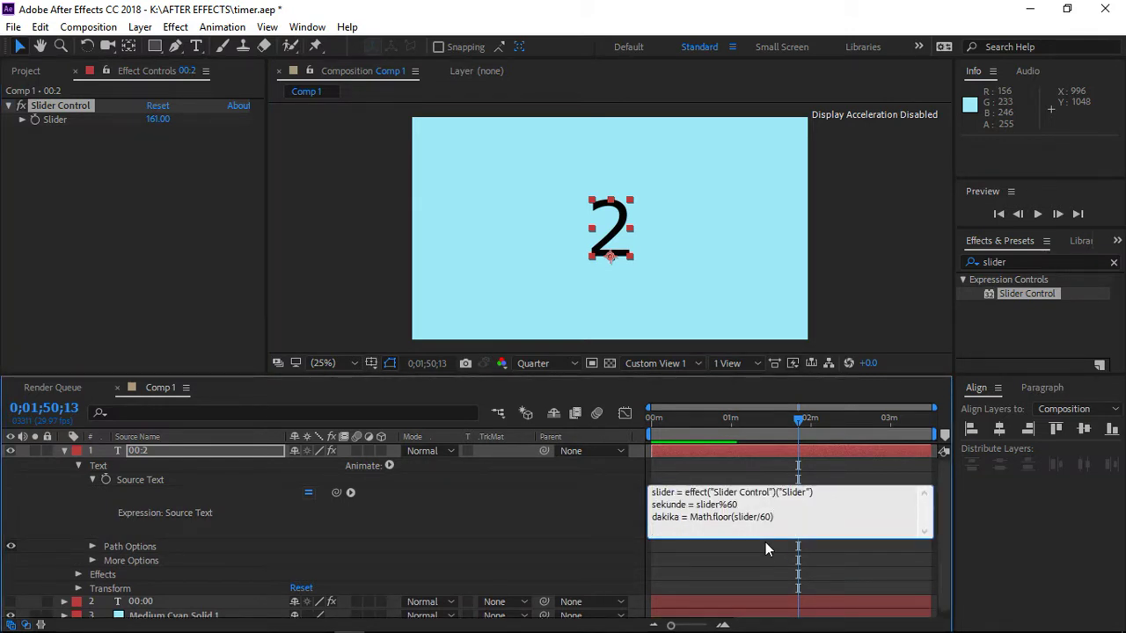
{"action": "type", "text": "dakik"}
{"action": "type", "text": "a"}
{"action": "type", "text": " +"}
{"action": "type", "text": "\""}
{"action": "type", "text": ":"}
{"action": "key", "text": "BackSpace"}
{"action": "type", "text": "\":"}
{"action": "type", "text": "\""}
{"action": "type", "text": "+"}
{"action": "type", "text": " seku"}
{"action": "type", "text": "nde"}
{"action": "left_click", "coordinate": [610, 516]}
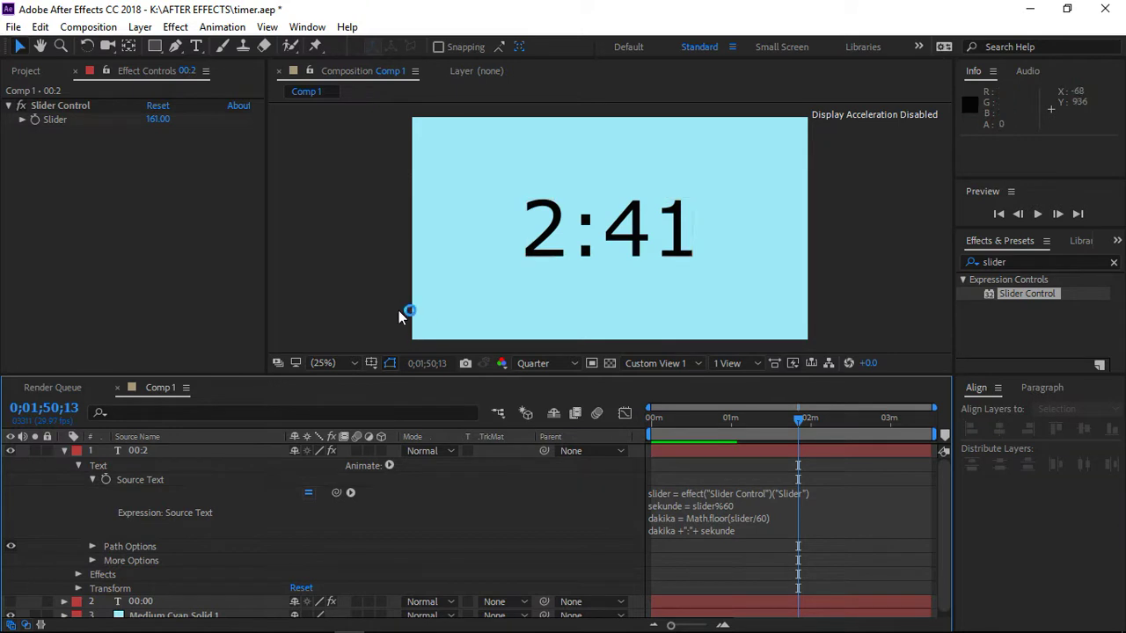
{"action": "mouse_move", "coordinate": [163, 121]}
{"action": "left_mouse_down"}
{"action": "mouse_move", "coordinate": [214, 119]}
{"action": "mouse_move", "coordinate": [181, 124]}
{"action": "mouse_move", "coordinate": [212, 130]}
{"action": "mouse_move", "coordinate": [76, 188]}
{"action": "left_mouse_up"}
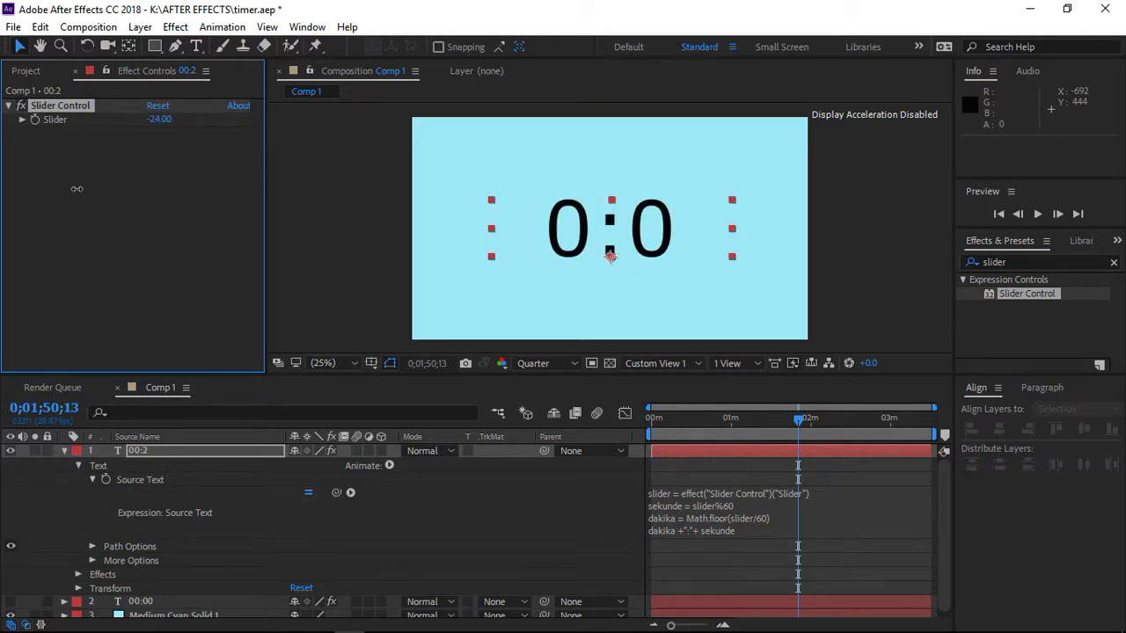
{"action": "mouse_move", "coordinate": [76, 188]}
{"action": "left_mouse_down"}
{"action": "mouse_move", "coordinate": [173, 148]}
{"action": "mouse_move", "coordinate": [135, 154]}
{"action": "left_mouse_up"}
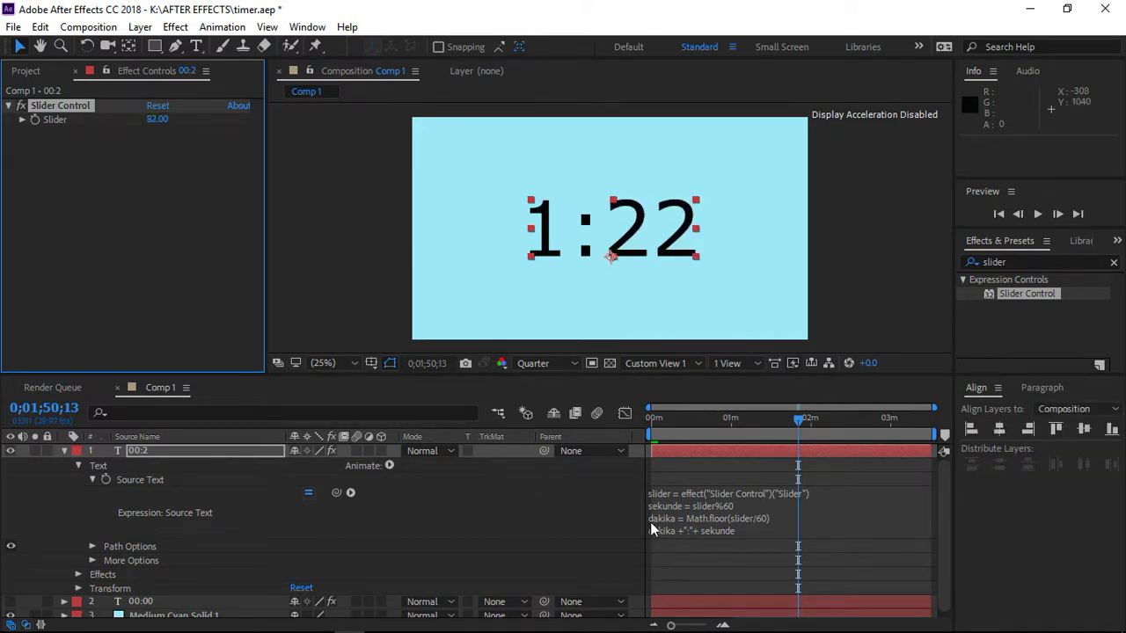
Step: Insert if (slider > 0) { on a new line after the Math.floor minutes line
{"action": "left_click", "coordinate": [755, 532]}
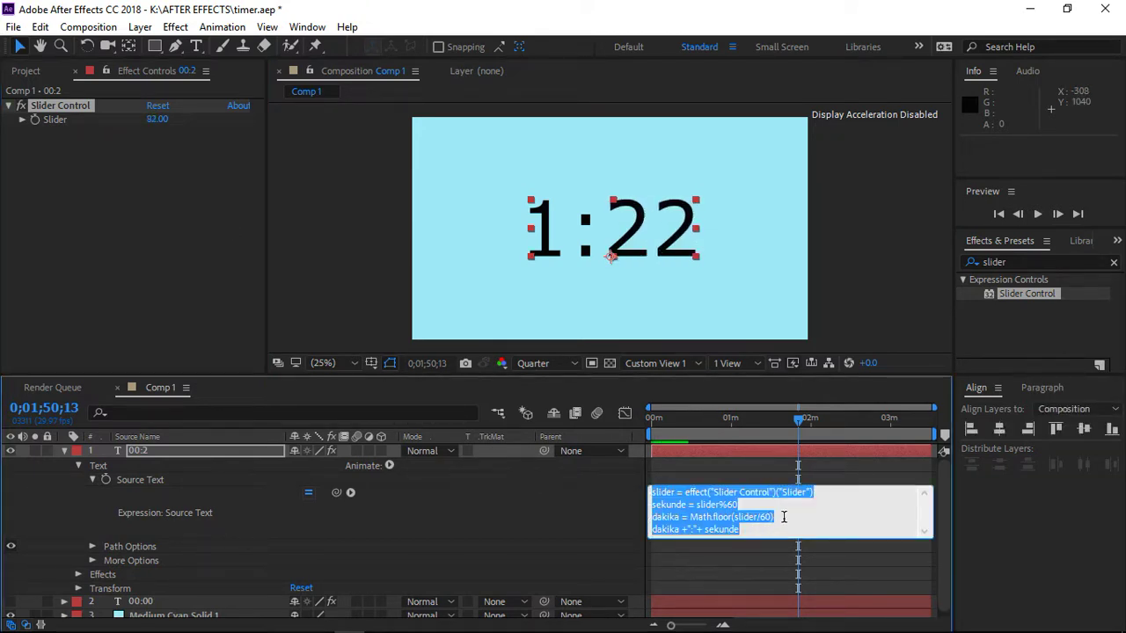
{"action": "left_click", "coordinate": [787, 517]}
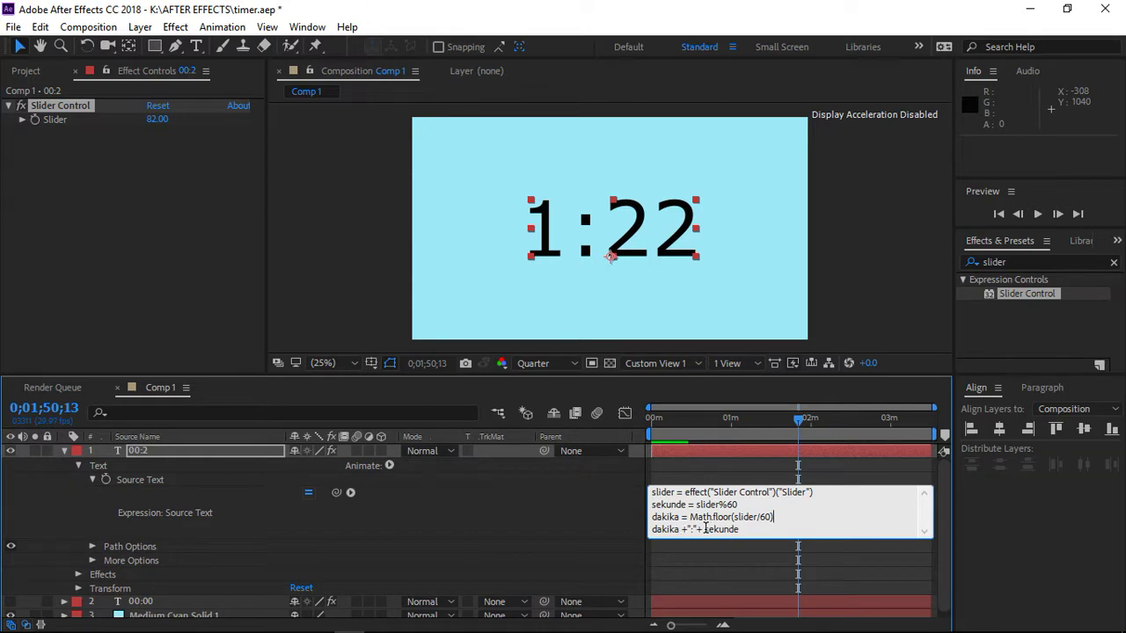
{"action": "left_click", "coordinate": [783, 521]}
{"action": "key", "text": "Return"}
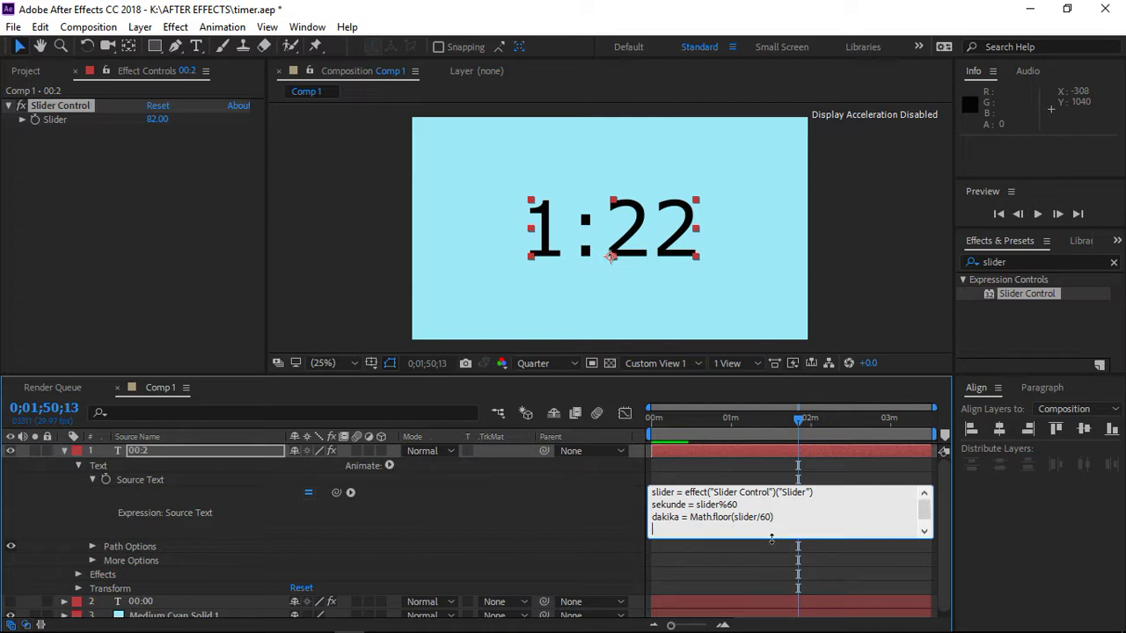
{"action": "left_click_drag", "start_coordinate": [771, 535], "coordinate": [770, 581]}
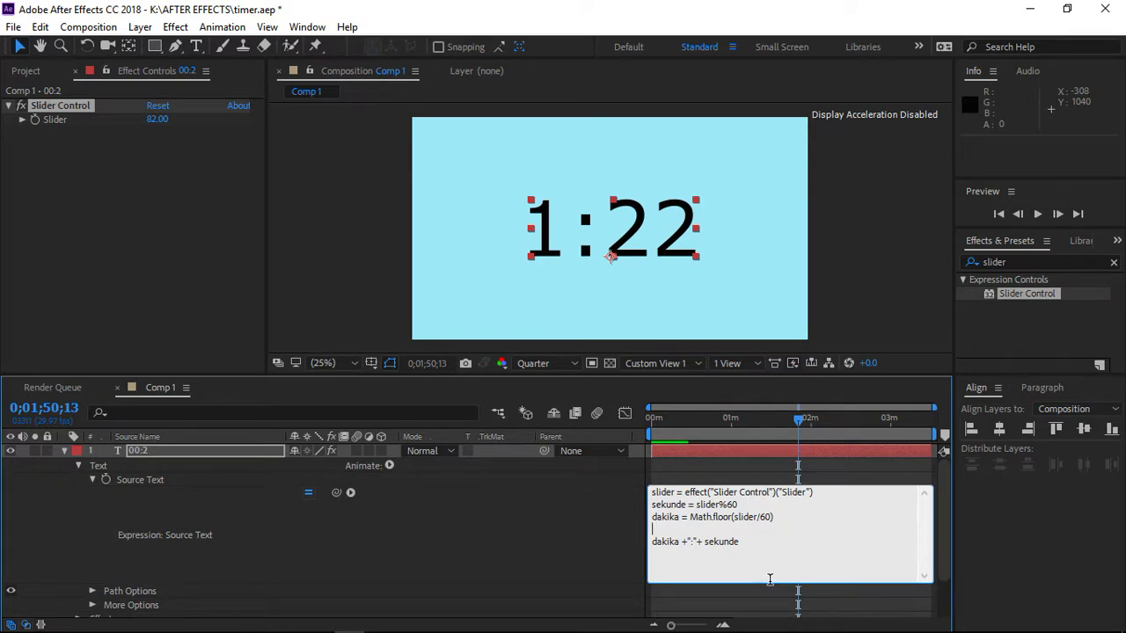
{"action": "type", "text": "if"}
{"action": "type", "text": " ("}
{"action": "type", "text": "sli"}
{"action": "type", "text": "de"}
{"action": "type", "text": "r"}
{"action": "type", "text": ">"}
{"action": "type", "text": "0"}
{"action": "key", "text": "BackSpace"}
{"action": "type", "text": "0"}
{"action": "type", "text": ")"}
{"action": "type", "text": " {"}
{"action": "key", "text": "Return"}
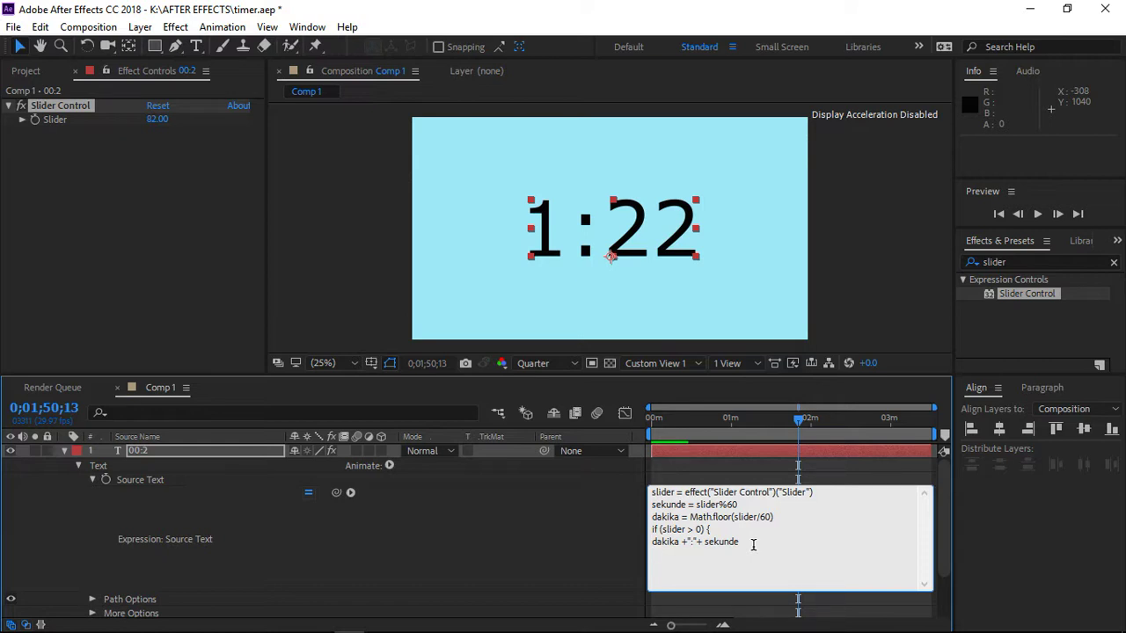
Step: Close the condition with an else branch returning "00:00" and commit the expression
{"action": "type", "text": "}"}
{"action": "type", "text": "{el"}
{"action": "key", "text": "BackSpace"}
{"action": "key", "text": "BackSpace"}
{"action": "key", "text": "BackSpace"}
{"action": "key", "text": "BackSpace"}
{"action": "type", "text": "else"}
{"action": "type", "text": " {"}
{"action": "type", "text": "\""}
{"action": "type", "text": "0"}
{"action": "type", "text": "0"}
{"action": "type", "text": ":"}
{"action": "type", "text": "00"}
{"action": "type", "text": "\""}
{"action": "type", "text": "}"}
{"action": "left_click", "coordinate": [617, 525]}
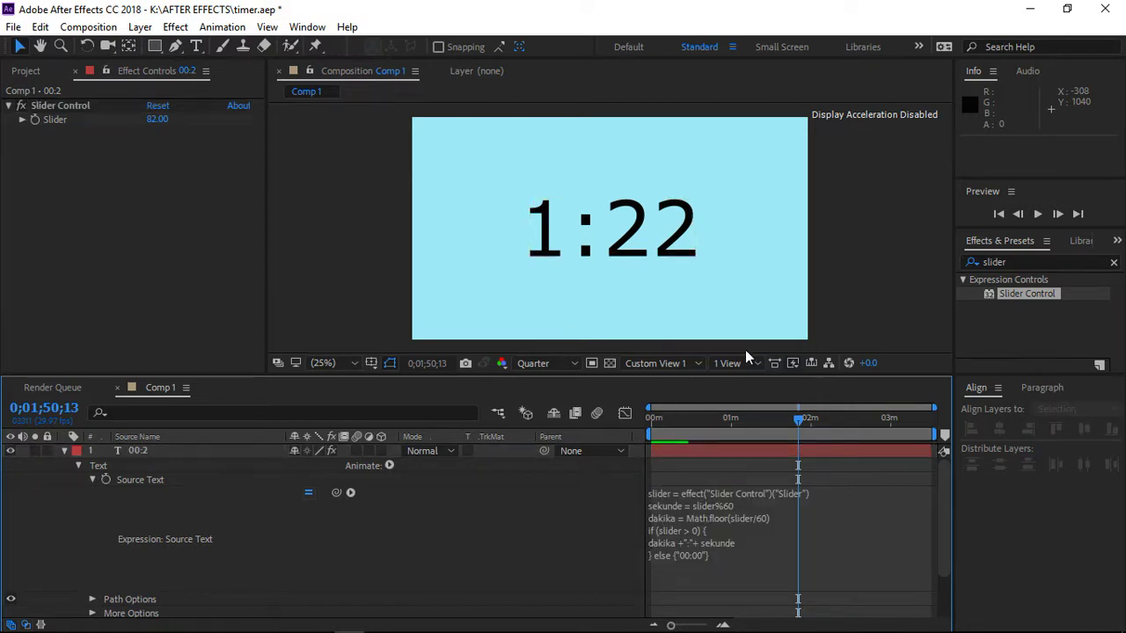
Step: Try Slider values 17, 42, 71 and 120, finishing at 129 so the timer shows 2:9
{"action": "left_click", "coordinate": [156, 119]}
{"action": "type", "text": "17"}
{"action": "key", "text": "Return"}
{"action": "left_click", "coordinate": [157, 119]}
{"action": "type", "text": "42"}
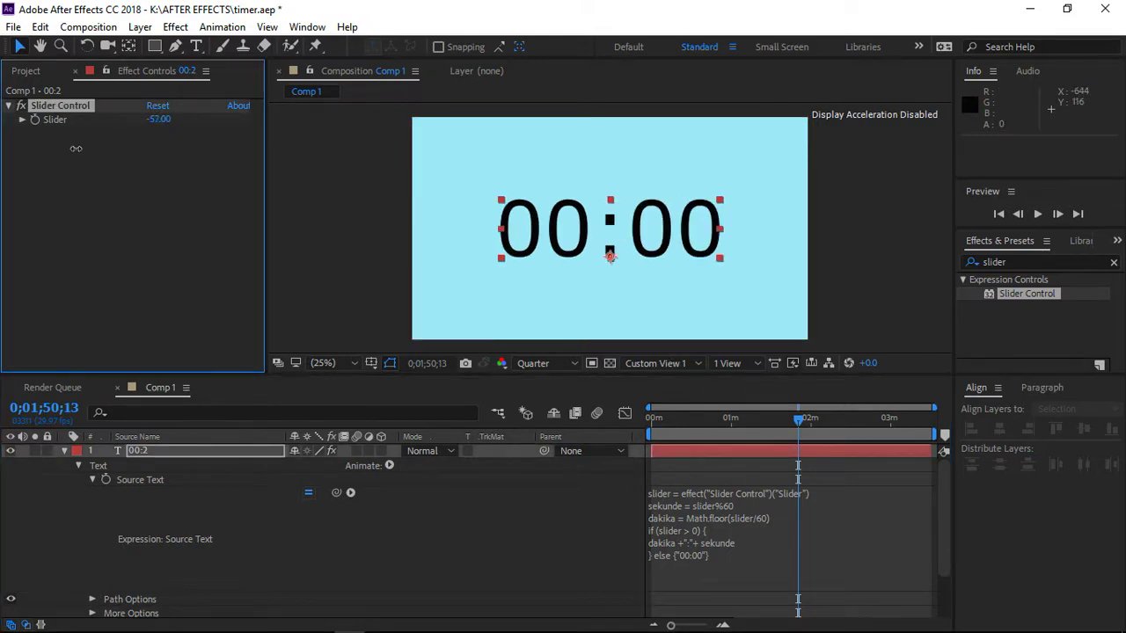
{"action": "key", "text": "Return"}
{"action": "mouse_move", "coordinate": [163, 146]}
{"action": "left_mouse_down"}
{"action": "mouse_move", "coordinate": [195, 163]}
{"action": "mouse_move", "coordinate": [232, 161]}
{"action": "left_mouse_up"}
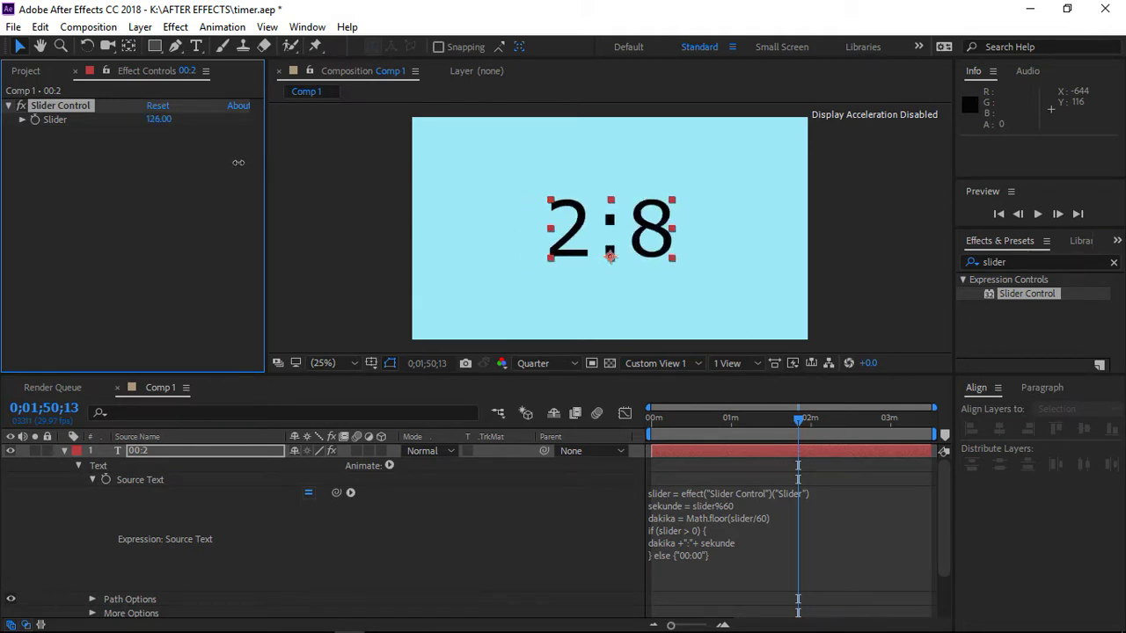
{"action": "left_click_drag", "start_coordinate": [231, 161], "coordinate": [235, 170]}
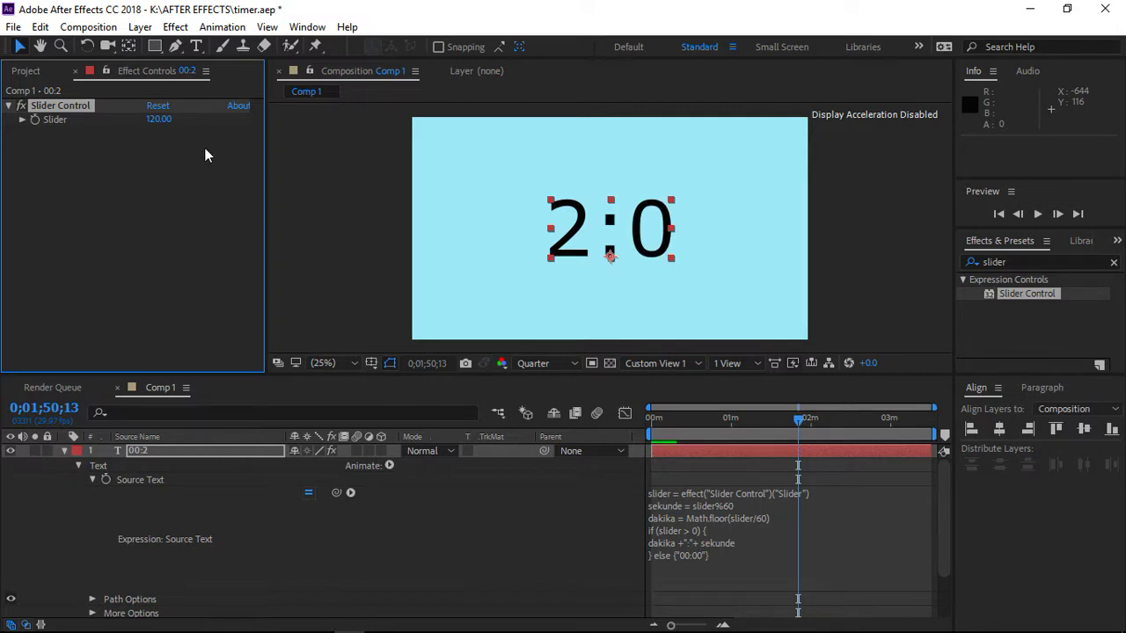
{"action": "left_click_drag", "start_coordinate": [166, 124], "coordinate": [174, 128]}
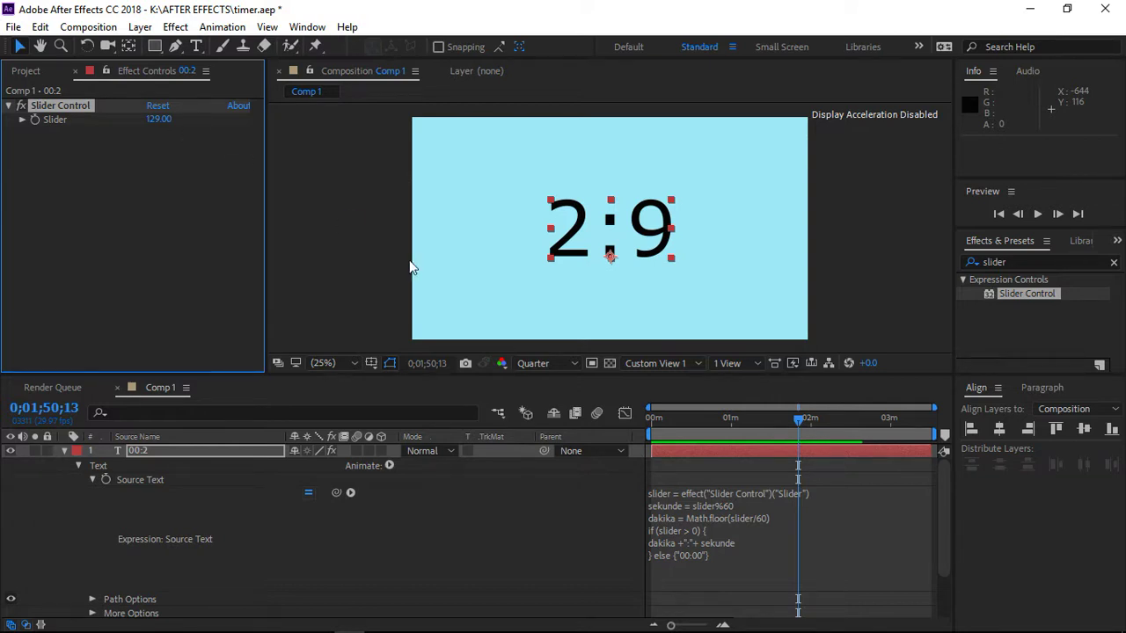
Step: Start a function addZero (n) { on a new line after the minutes calculation
{"action": "left_click", "coordinate": [779, 517]}
{"action": "left_click", "coordinate": [779, 518]}
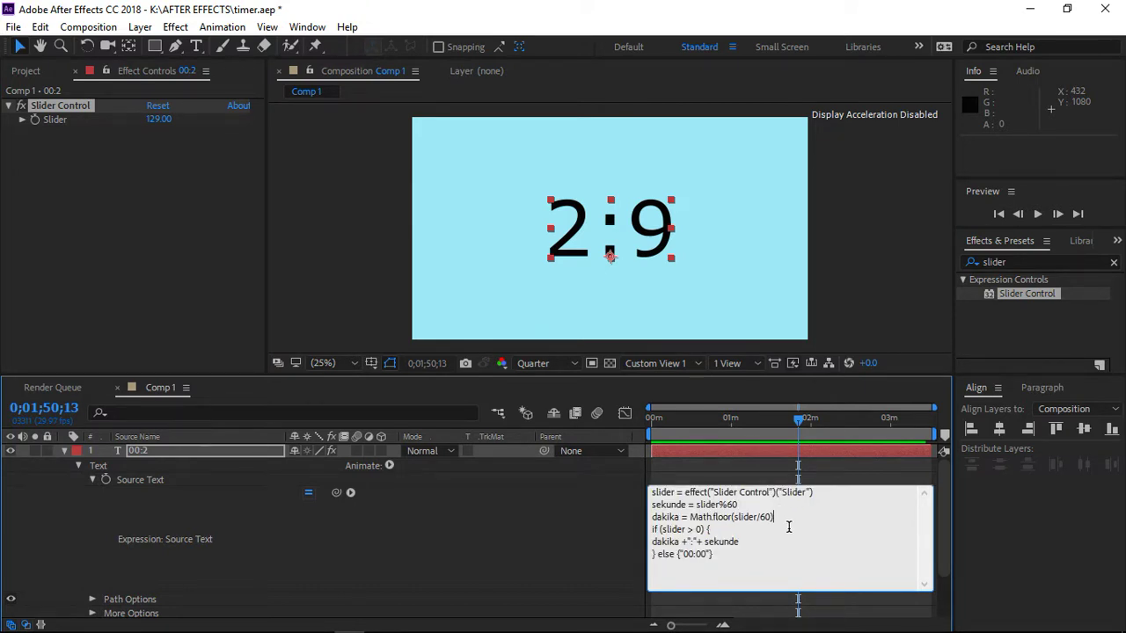
{"action": "key", "text": "Return"}
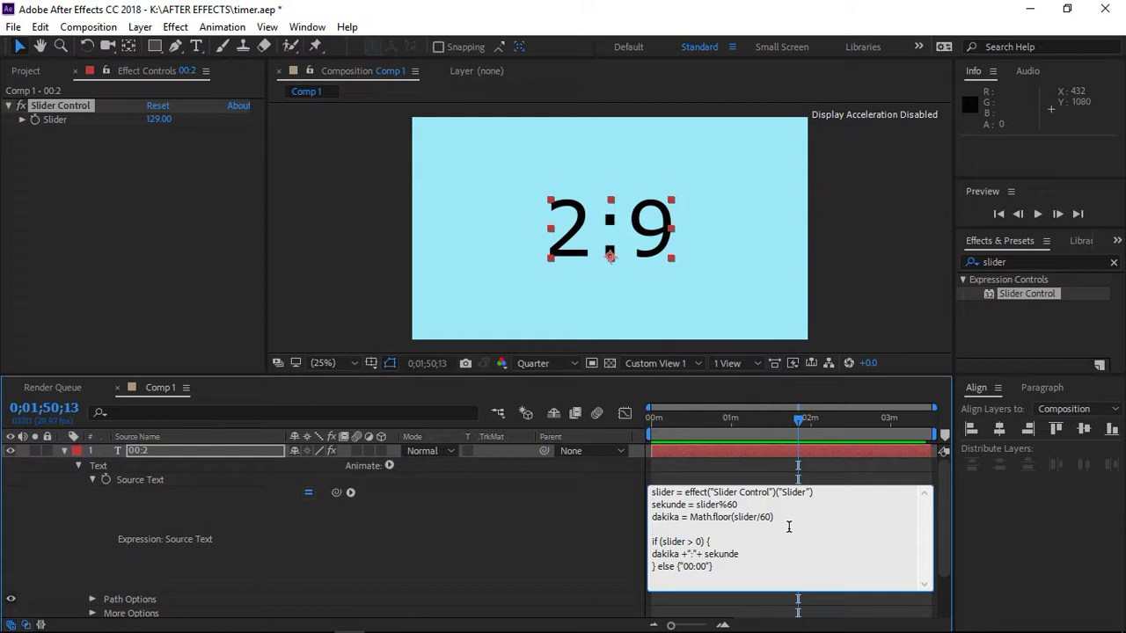
{"action": "type", "text": "fu"}
{"action": "type", "text": "nction"}
{"action": "type", "text": "ad"}
{"action": "type", "text": "dZ"}
{"action": "type", "text": "er"}
{"action": "type", "text": "o"}
{"action": "type", "text": "("}
{"action": "type", "text": "n)"}
{"action": "type", "text": "{"}
{"action": "key", "text": "Return"}
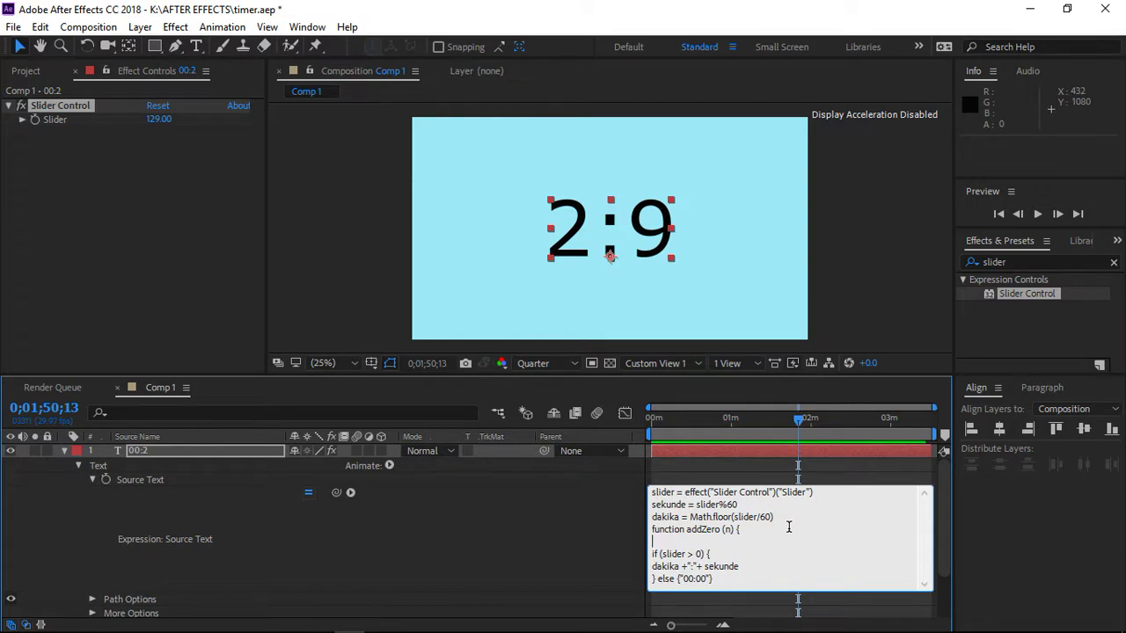
Step: Make addZero return "0" + n below 10, else n, then commit and set Slider to 138
{"action": "type", "text": "i"}
{"action": "type", "text": "f"}
{"action": "type", "text": " ("}
{"action": "type", "text": "n"}
{"action": "type", "text": "<"}
{"action": "type", "text": " 10)"}
{"action": "type", "text": " r"}
{"action": "type", "text": "etu"}
{"action": "type", "text": "rn"}
{"action": "key", "text": "Return"}
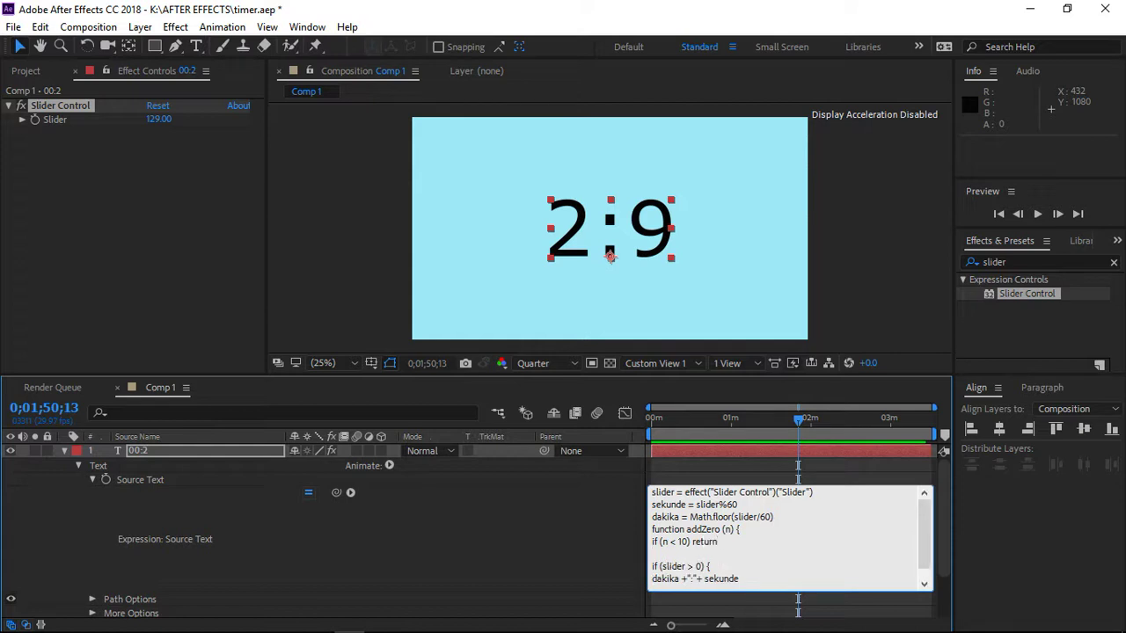
{"action": "key", "text": "BackSpace"}
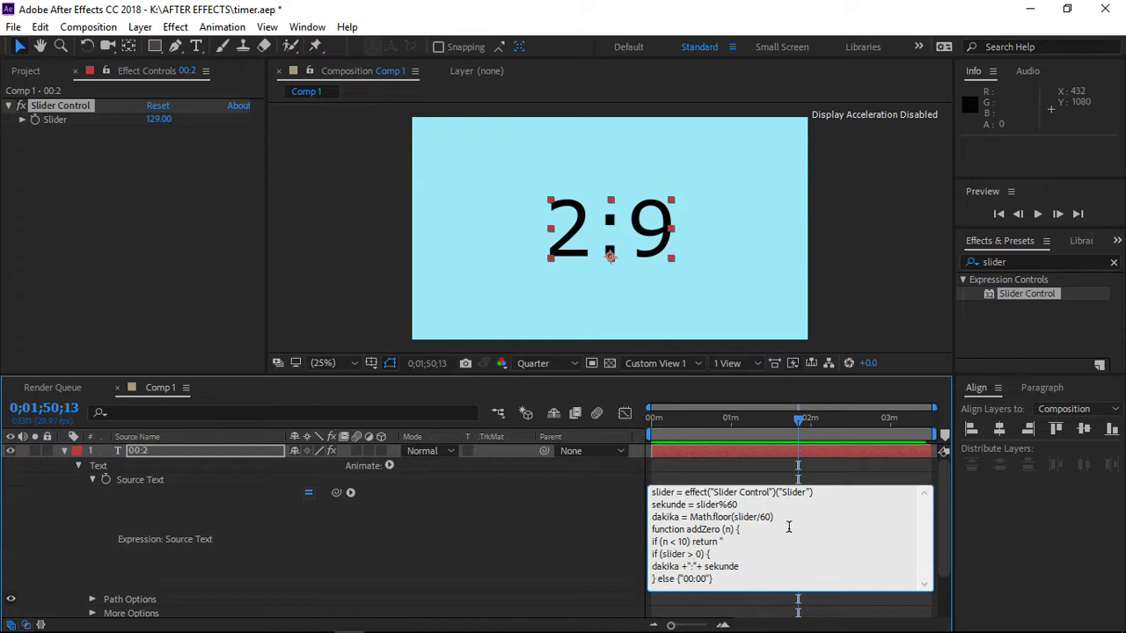
{"action": "type", "text": "\"0"}
{"action": "type", "text": "\""}
{"action": "type", "text": " +"}
{"action": "type", "text": " n "}
{"action": "type", "text": "el"}
{"action": "type", "text": "se"}
{"action": "type", "text": " e"}
{"action": "key", "text": "BackSpace"}
{"action": "type", "text": "re"}
{"action": "type", "text": "turn "}
{"action": "type", "text": "n"}
{"action": "key", "text": "Return"}
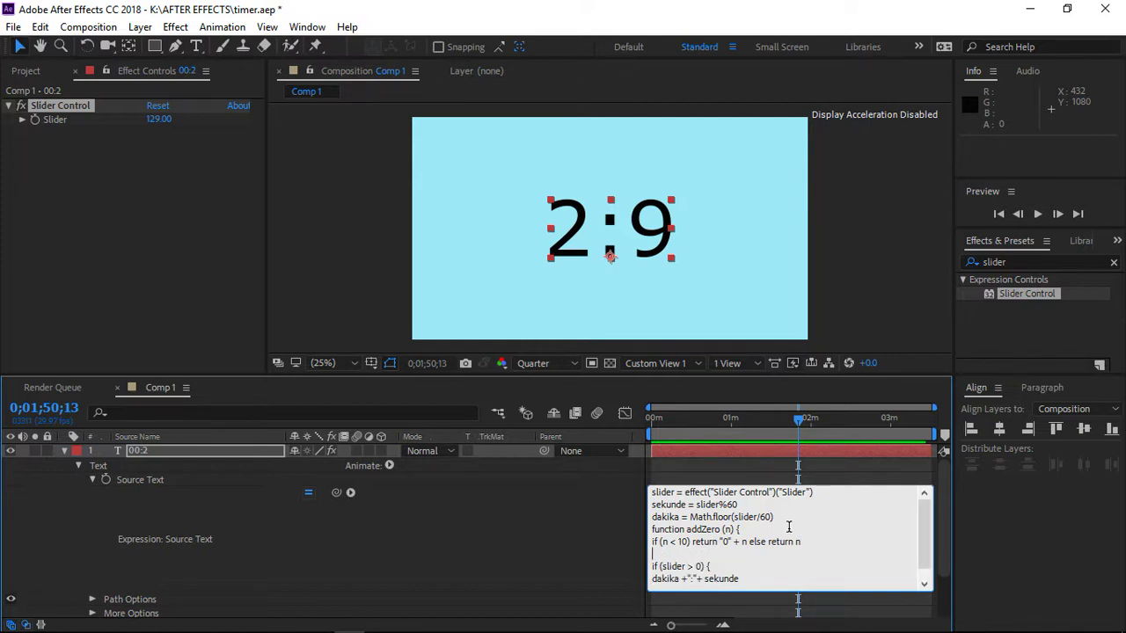
{"action": "type", "text": "}"}
{"action": "left_click", "coordinate": [628, 513]}
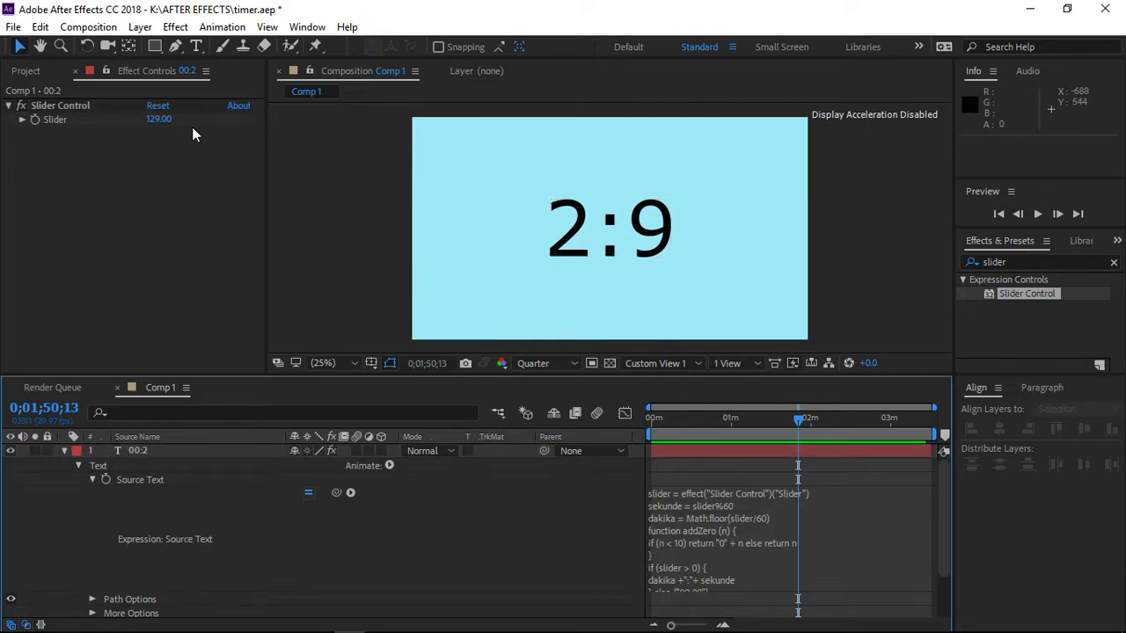
{"action": "left_click_drag", "start_coordinate": [167, 121], "coordinate": [591, 269]}
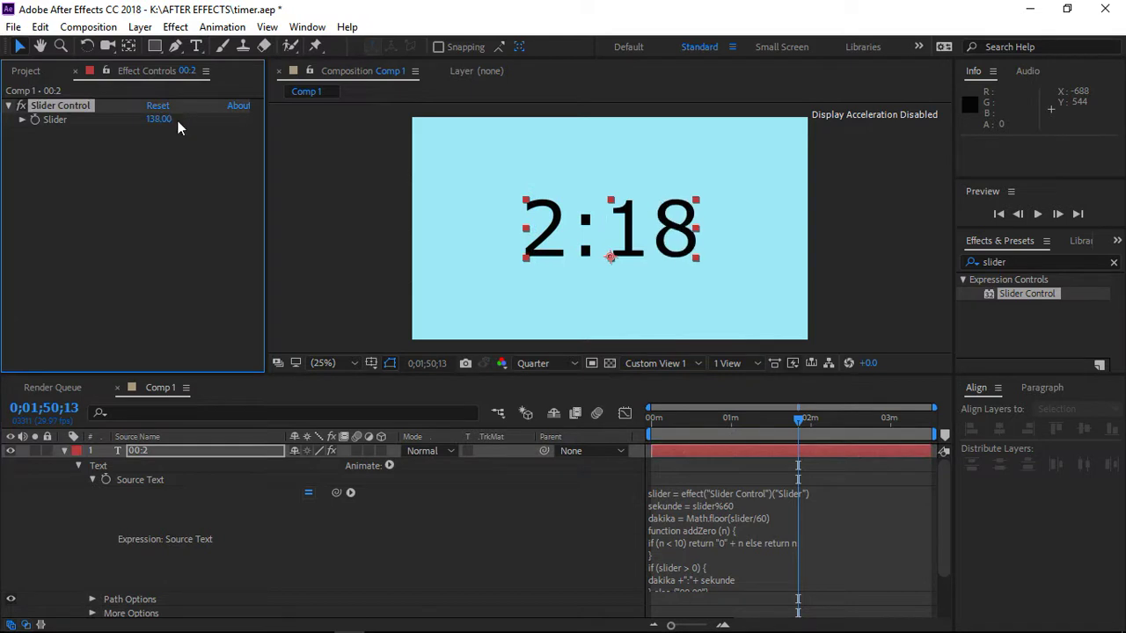
Step: Copy the addZero name and paste it in front of dakika on the output line
{"action": "left_click", "coordinate": [709, 531]}
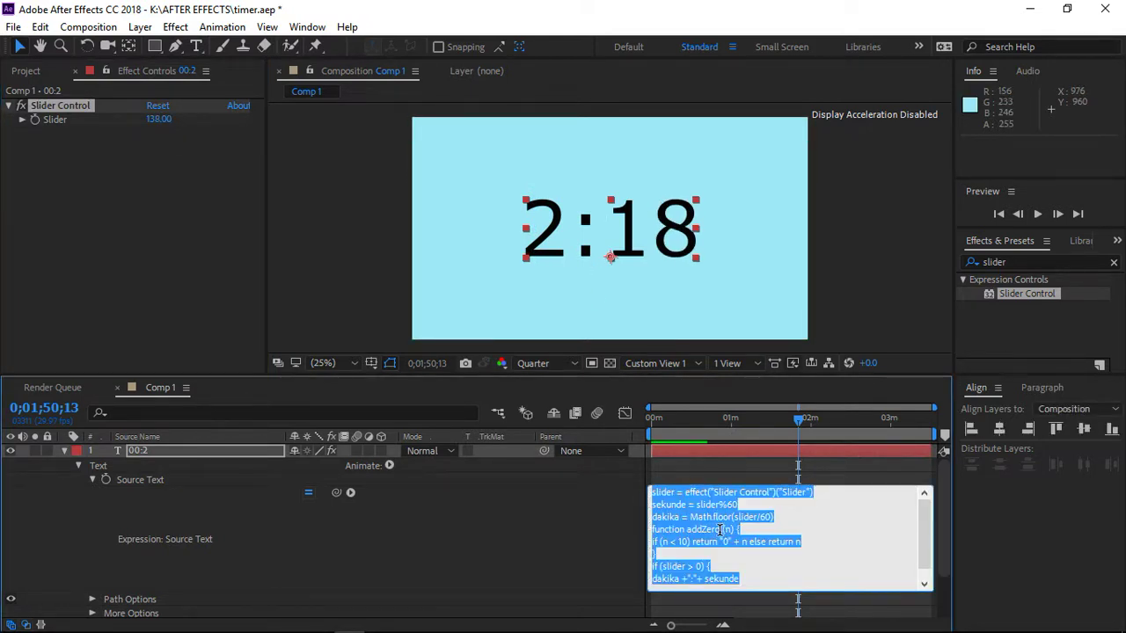
{"action": "left_click_drag", "start_coordinate": [722, 530], "coordinate": [690, 525]}
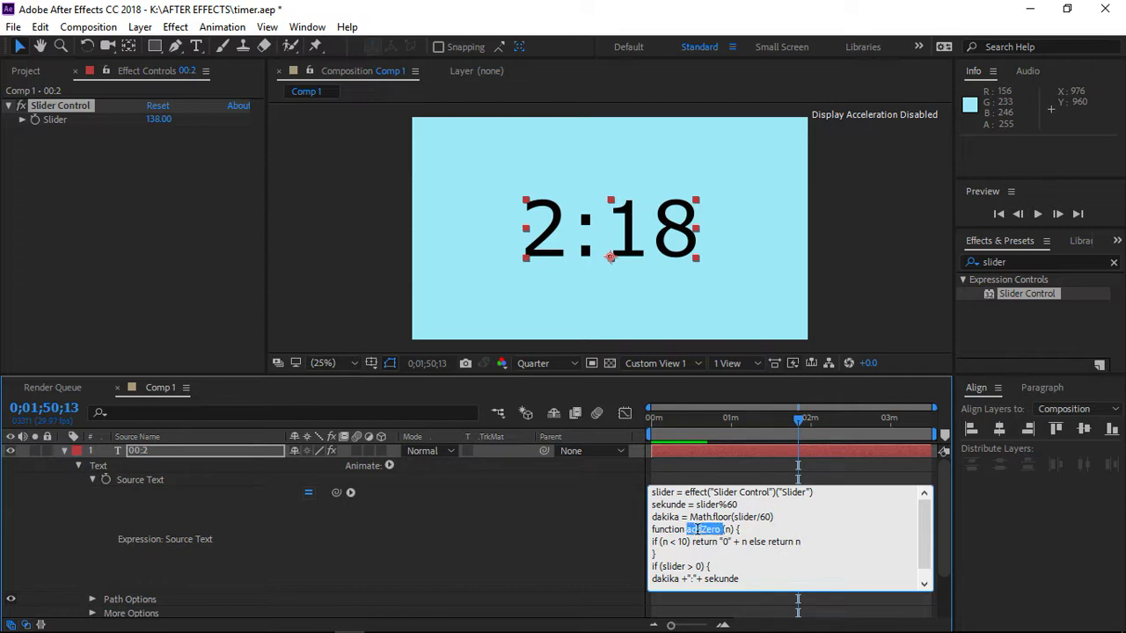
{"action": "right_click", "coordinate": [701, 529]}
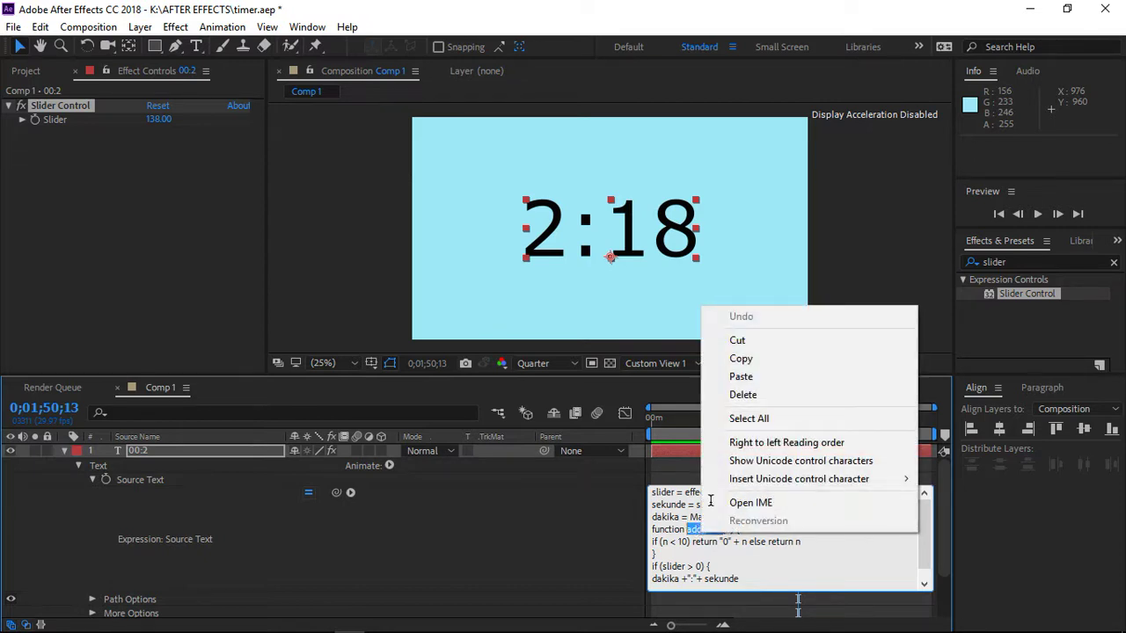
{"action": "left_click", "coordinate": [741, 359]}
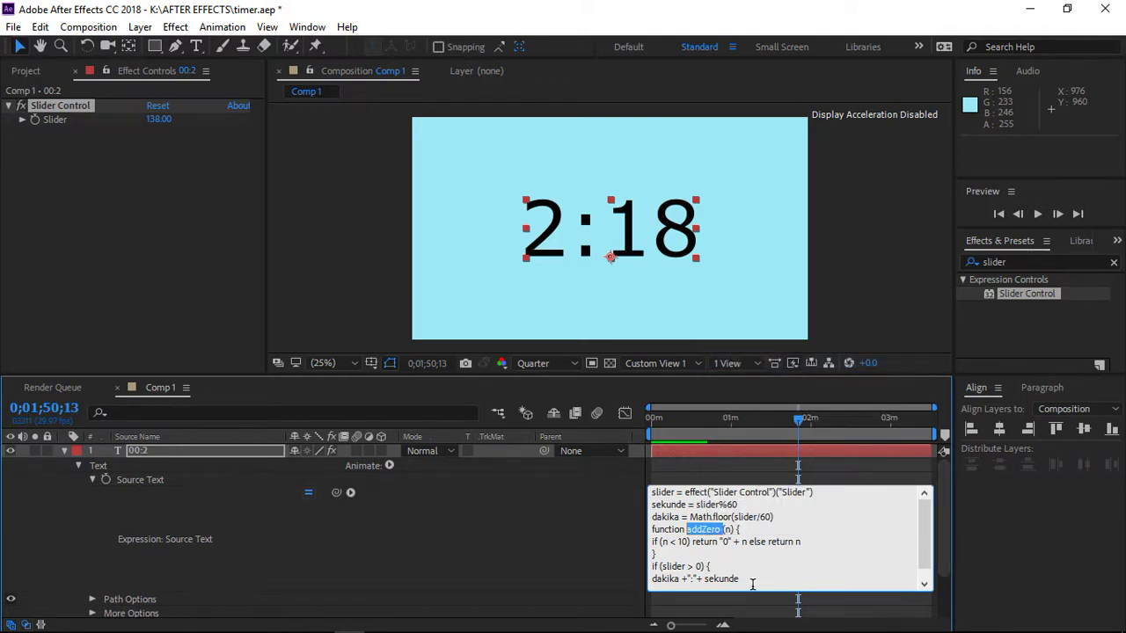
{"action": "left_click", "coordinate": [654, 578]}
{"action": "left_click", "coordinate": [656, 604]}
{"action": "key", "text": "ctrl+v"}
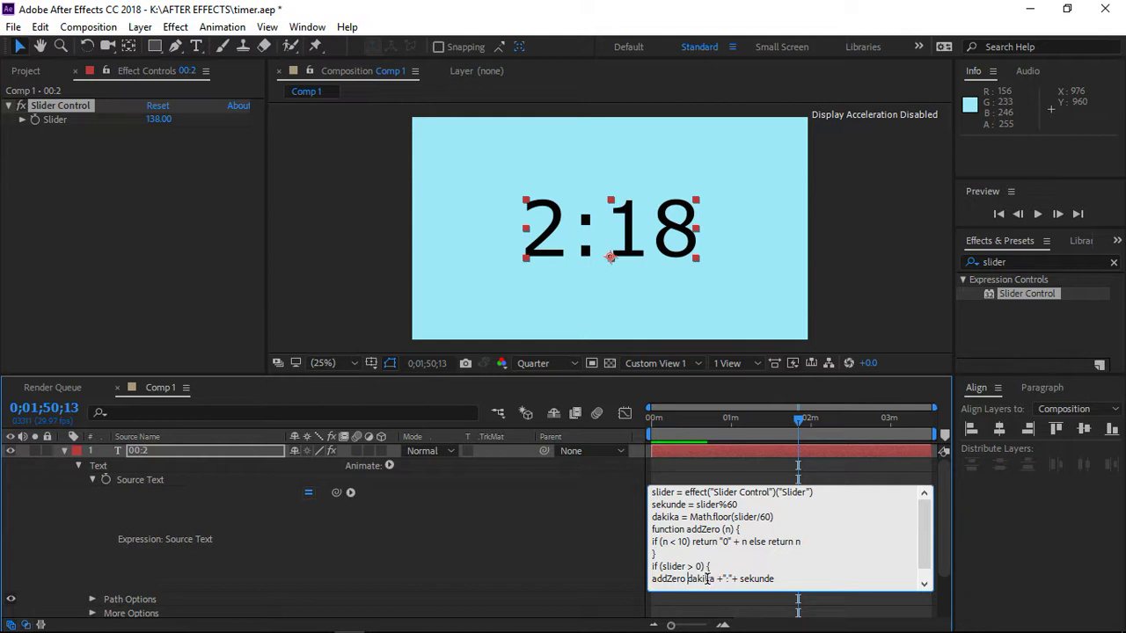
{"action": "key", "text": "BackSpace"}
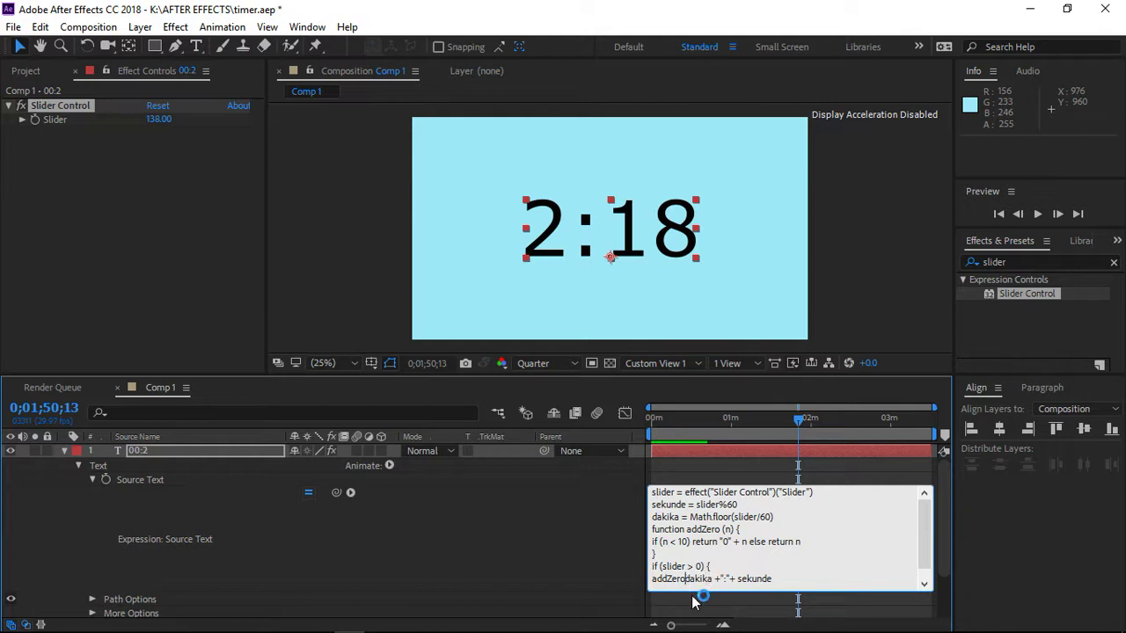
Step: Finish the output line as addZero(dakika) +":"+ addZero(sekunde)
{"action": "left_click", "coordinate": [694, 602]}
{"action": "type", "text": "("}
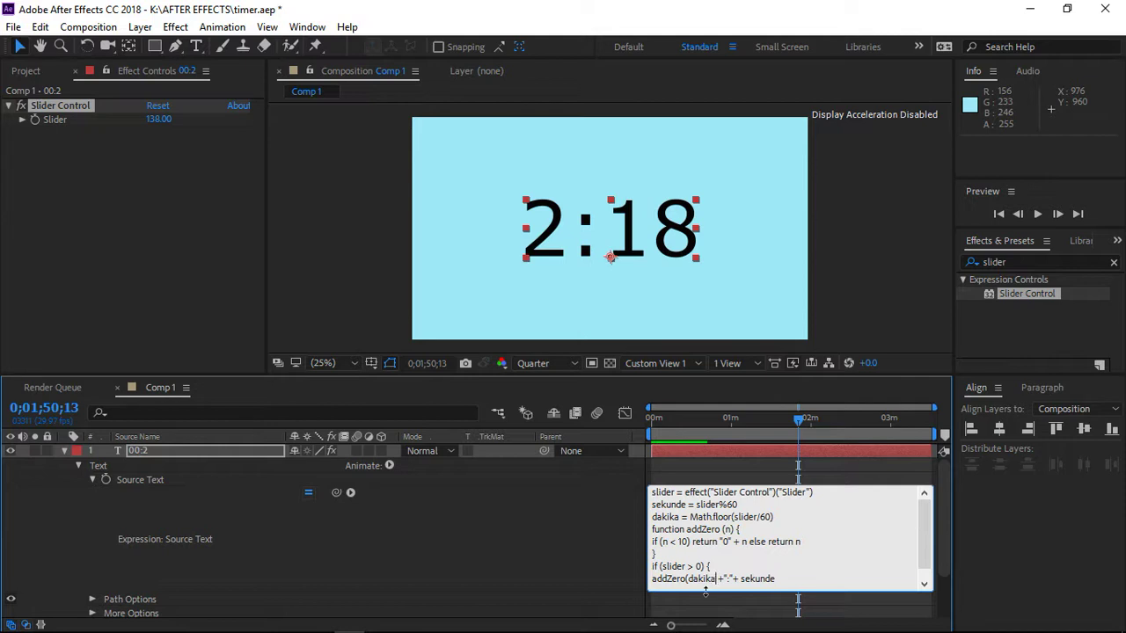
{"action": "type", "text": ")"}
{"action": "type", "text": "addZero"}
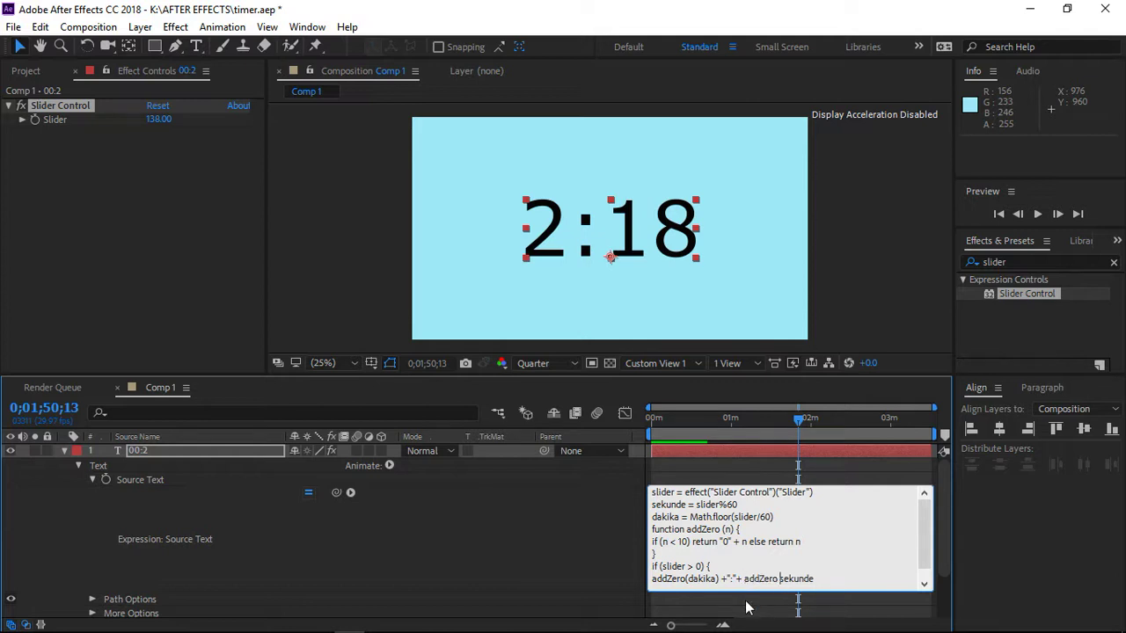
{"action": "key", "text": "BackSpace"}
{"action": "type", "text": "("}
{"action": "type", "text": ")"}
Step: Commit the padded timer expression and scrub the Slider down to test the display
{"action": "left_click", "coordinate": [594, 539]}
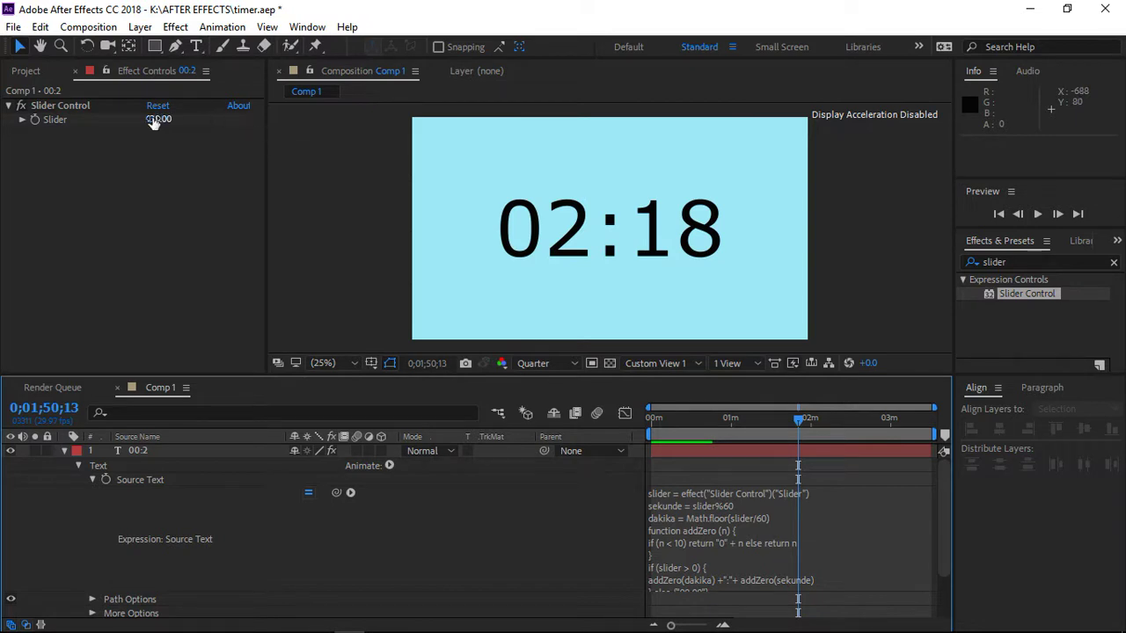
{"action": "mouse_move", "coordinate": [158, 119]}
{"action": "left_mouse_down"}
{"action": "mouse_move", "coordinate": [122, 121]}
{"action": "mouse_move", "coordinate": [289, 152]}
{"action": "mouse_move", "coordinate": [94, 174]}
{"action": "mouse_move", "coordinate": [301, 199]}
{"action": "mouse_move", "coordinate": [261, 201]}
{"action": "left_mouse_up"}
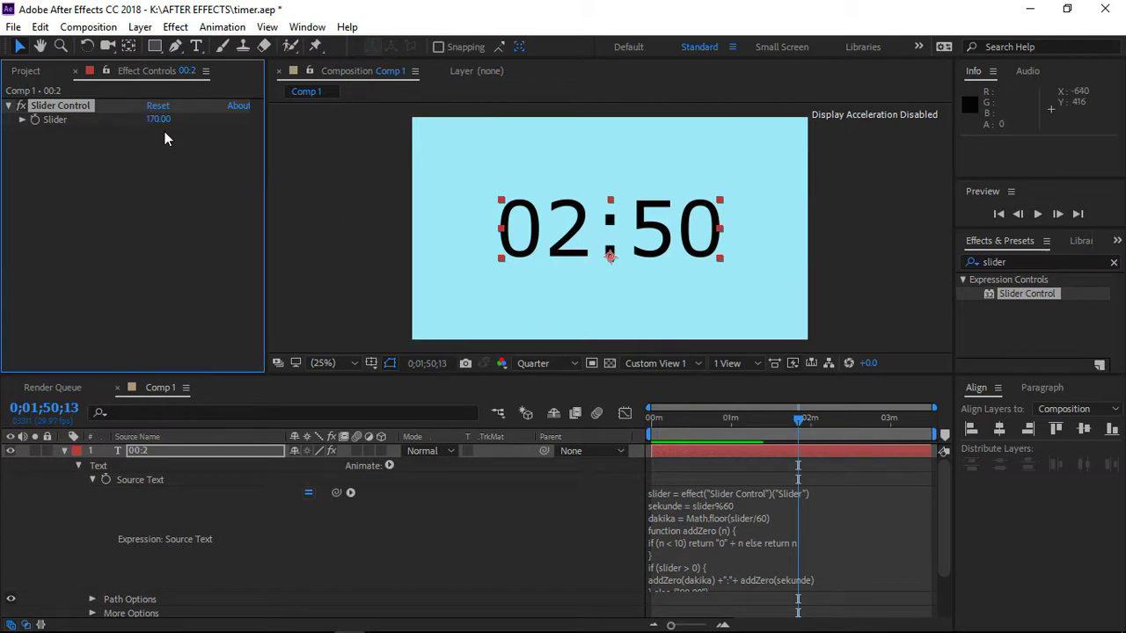
{"action": "left_click_drag", "start_coordinate": [160, 125], "coordinate": [14, 155]}
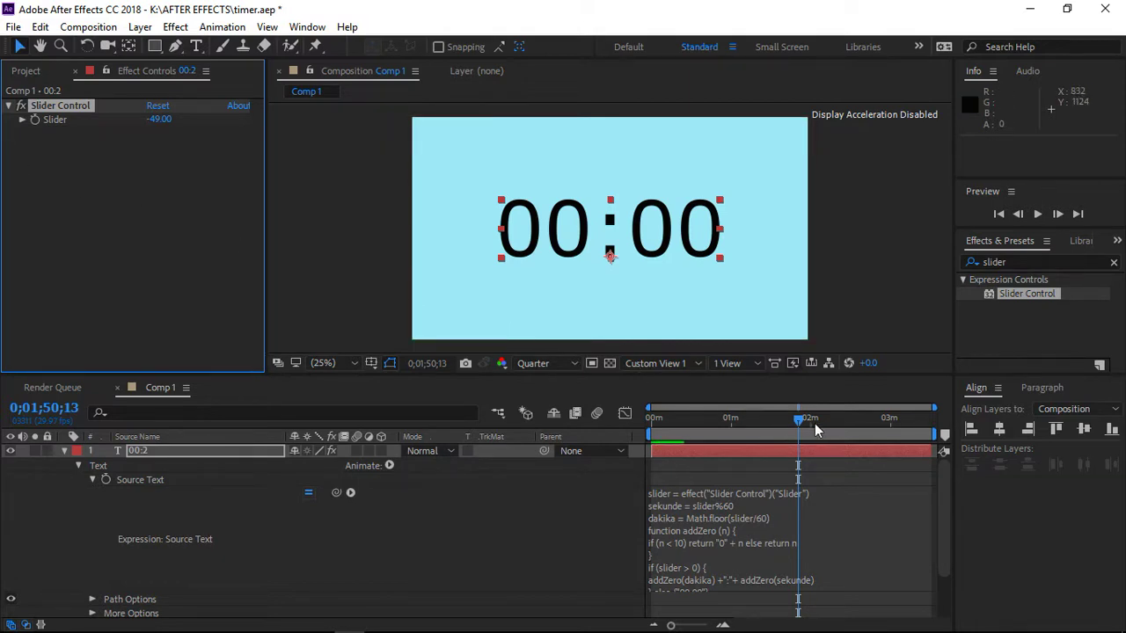
Step: Return to the composition start and set the Slider to 0 so the timer reads 00:00
{"action": "left_click_drag", "start_coordinate": [798, 421], "coordinate": [651, 421]}
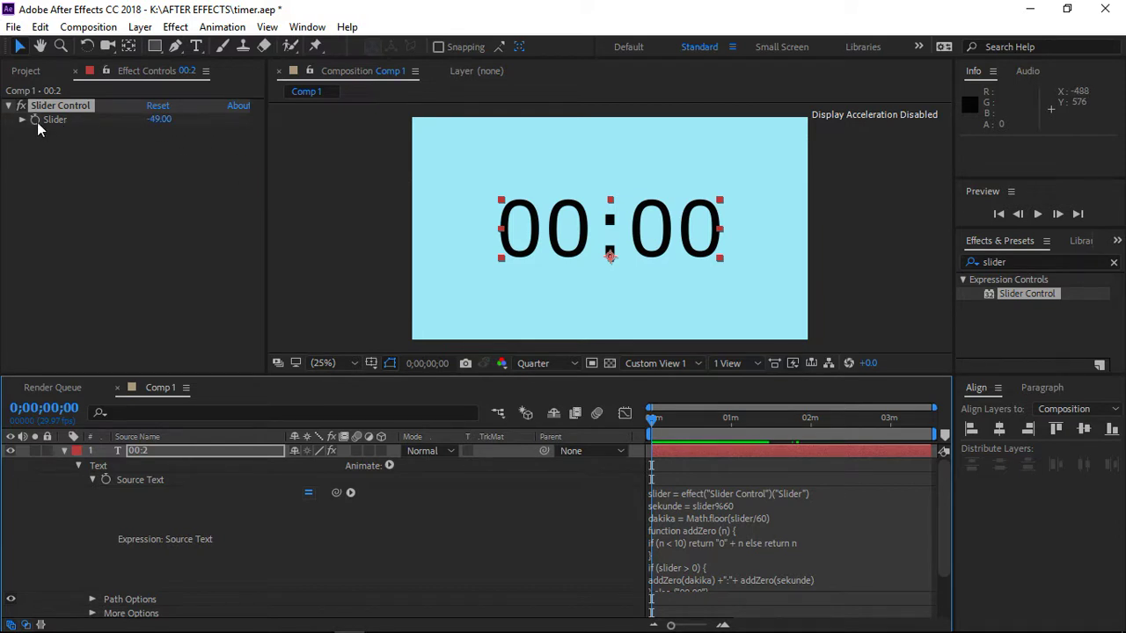
{"action": "left_click", "coordinate": [159, 119]}
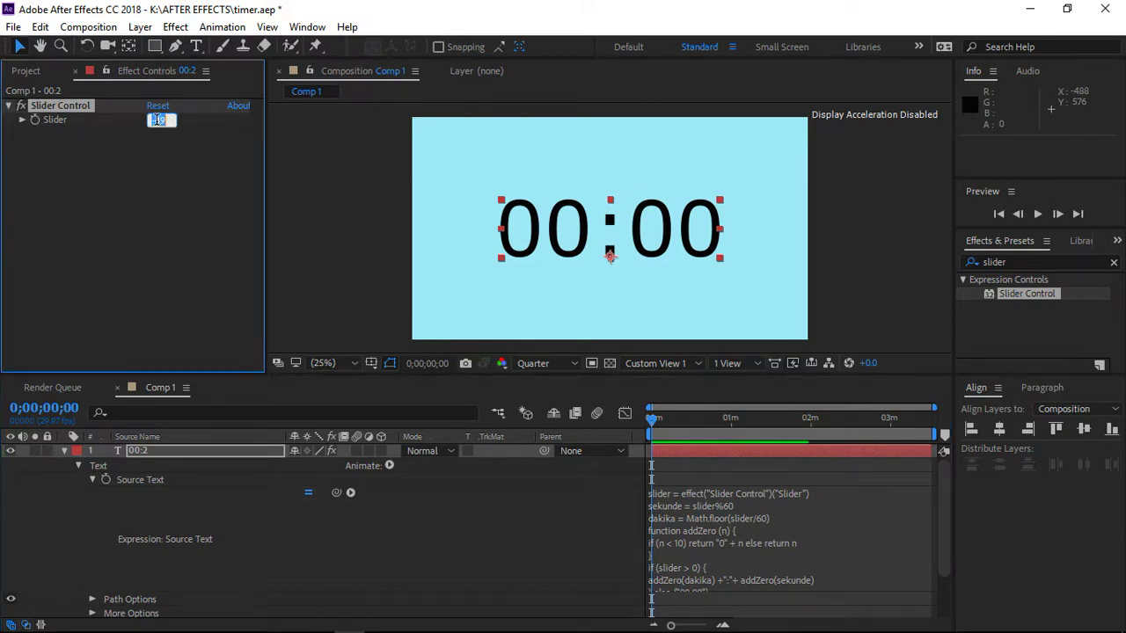
{"action": "type", "text": "0"}
{"action": "key", "text": "Return"}
Step: Give the Slider the expression Math.floor(time*1) and start a preview
{"action": "left_click", "coordinate": [36, 120]}
{"action": "left_click", "coordinate": [36, 121], "text": "alt"}
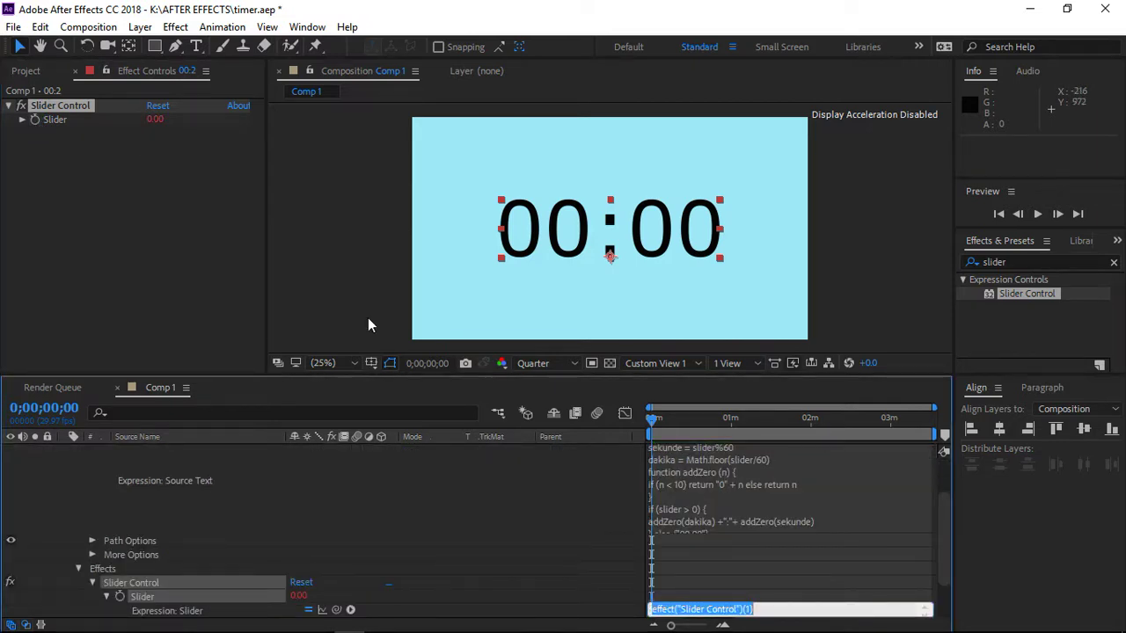
{"action": "key", "text": "BackSpace"}
{"action": "type", "text": "Math.floor("}
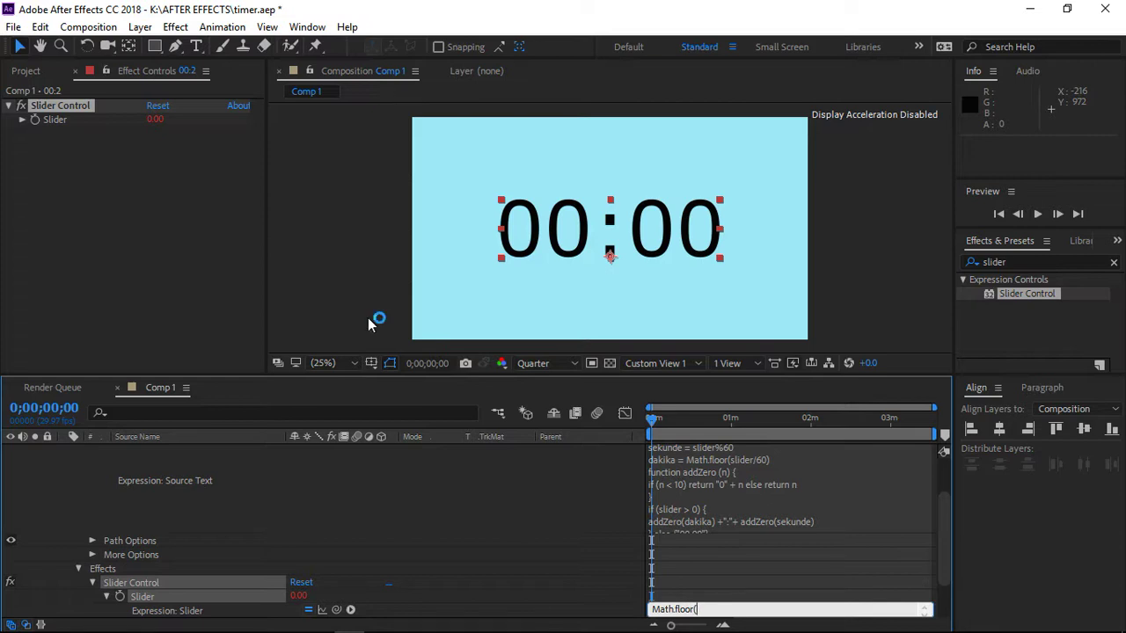
{"action": "type", "text": "tim"}
{"action": "type", "text": "e"}
{"action": "type", "text": "*"}
{"action": "type", "text": "1"}
{"action": "type", "text": ")"}
{"action": "left_click", "coordinate": [622, 550]}
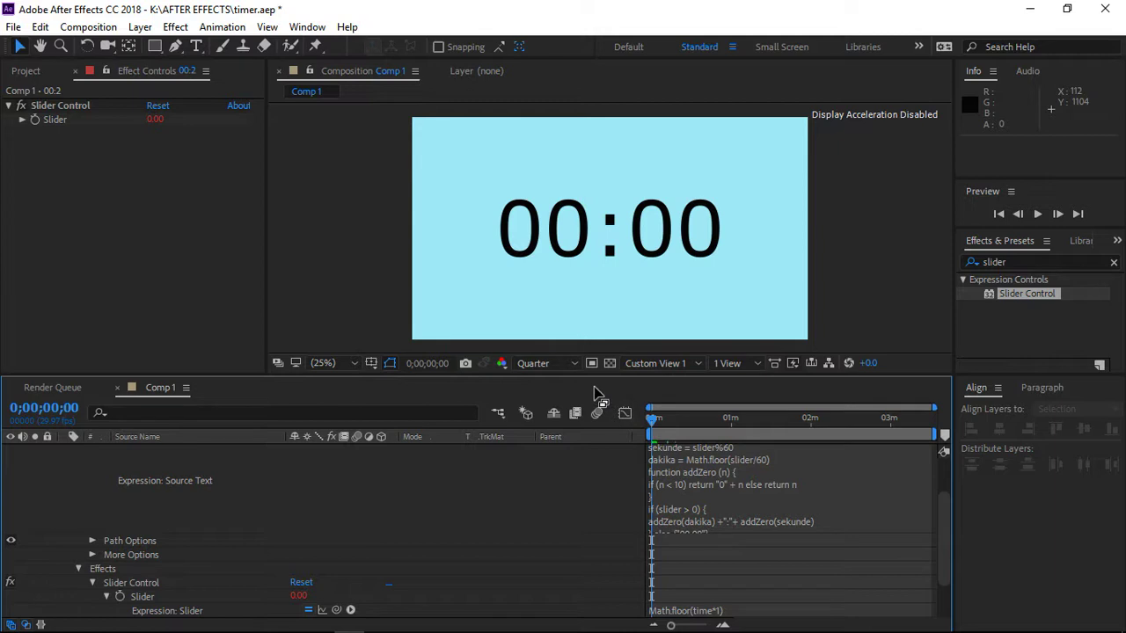
{"action": "key", "text": "space"}
{"action": "key", "text": "space"}
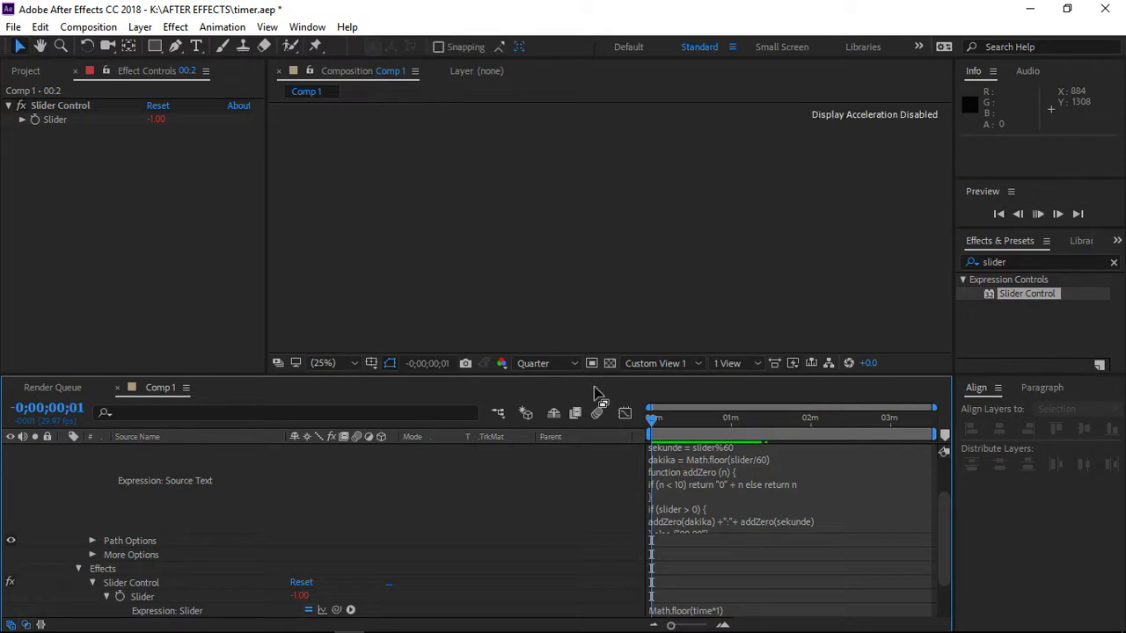
Step: Stop the preview and scrub to about 8, 30 and 29 seconds to check the timer
{"action": "left_click", "coordinate": [653, 420]}
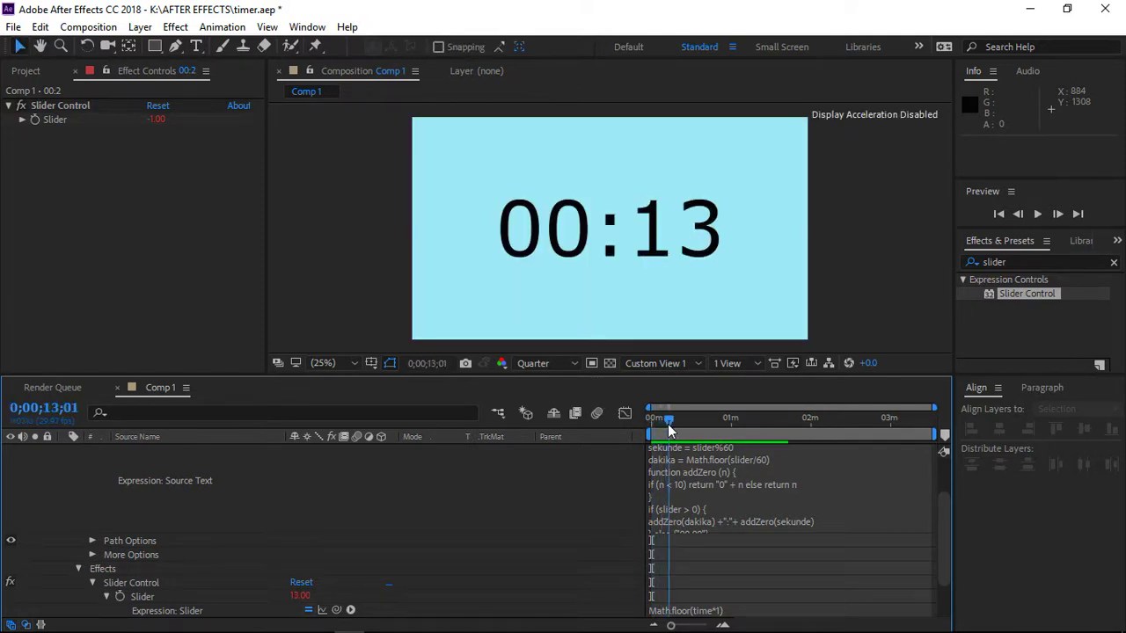
{"action": "left_click_drag", "start_coordinate": [664, 428], "coordinate": [651, 428]}
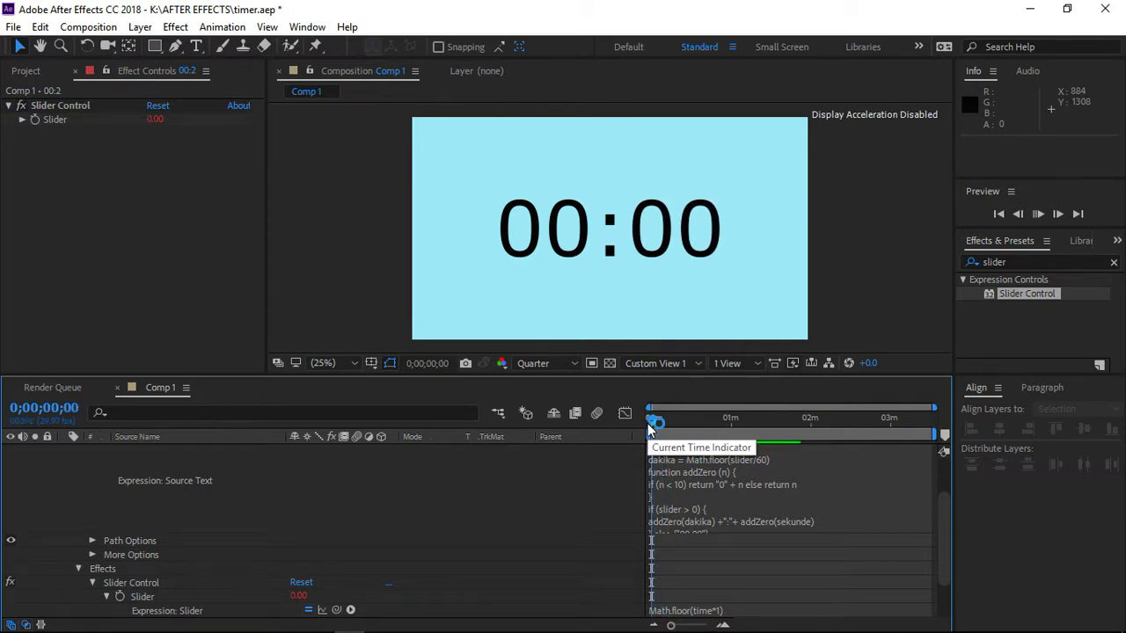
{"action": "left_click_drag", "start_coordinate": [651, 429], "coordinate": [664, 425]}
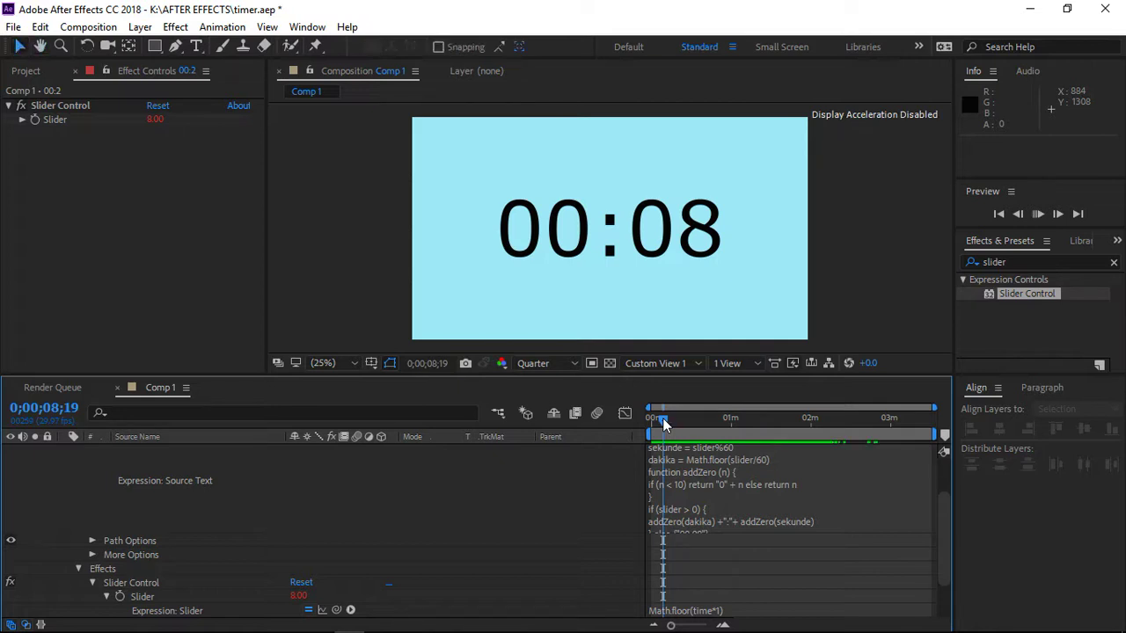
{"action": "mouse_move", "coordinate": [664, 425]}
{"action": "left_mouse_down"}
{"action": "mouse_move", "coordinate": [704, 428]}
{"action": "mouse_move", "coordinate": [650, 435]}
{"action": "left_mouse_up"}
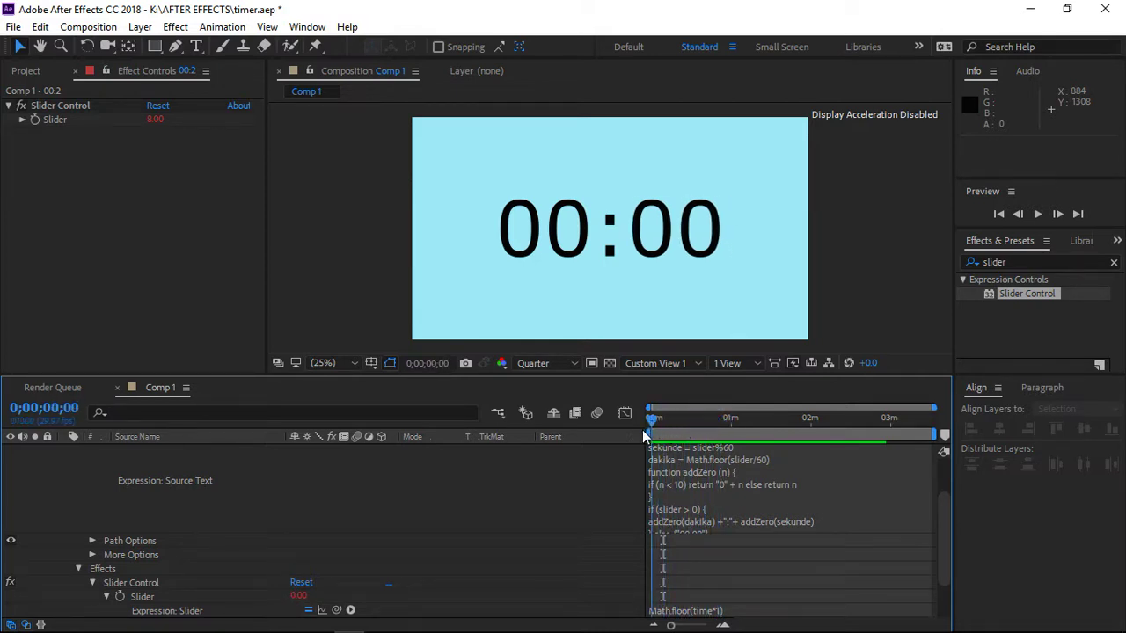
{"action": "left_click", "coordinate": [737, 607]}
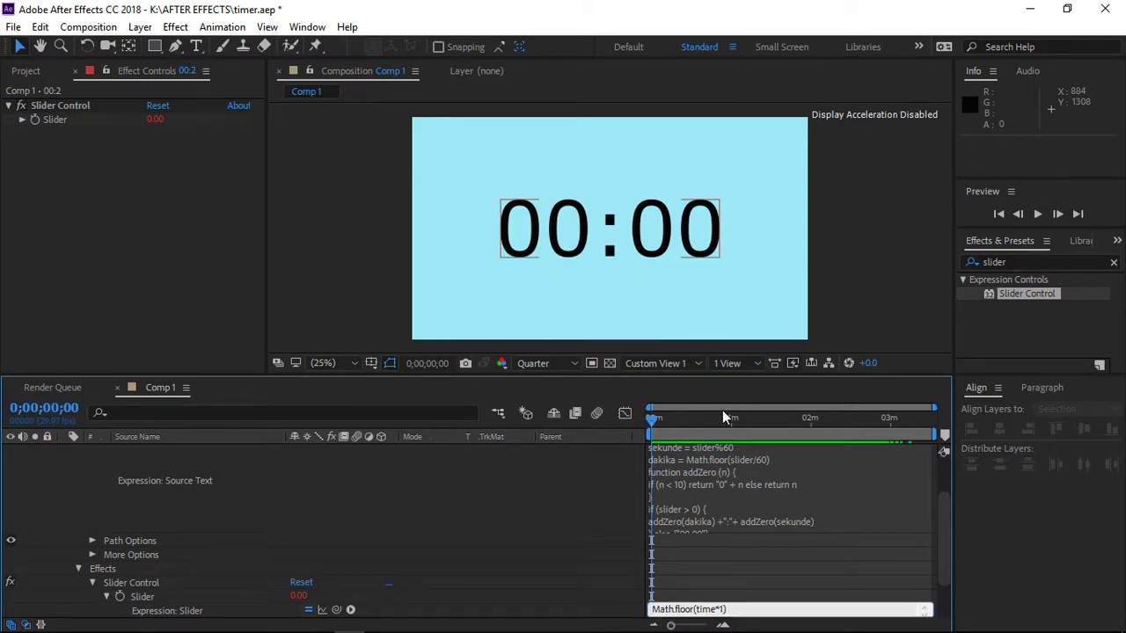
{"action": "left_click", "coordinate": [830, 293]}
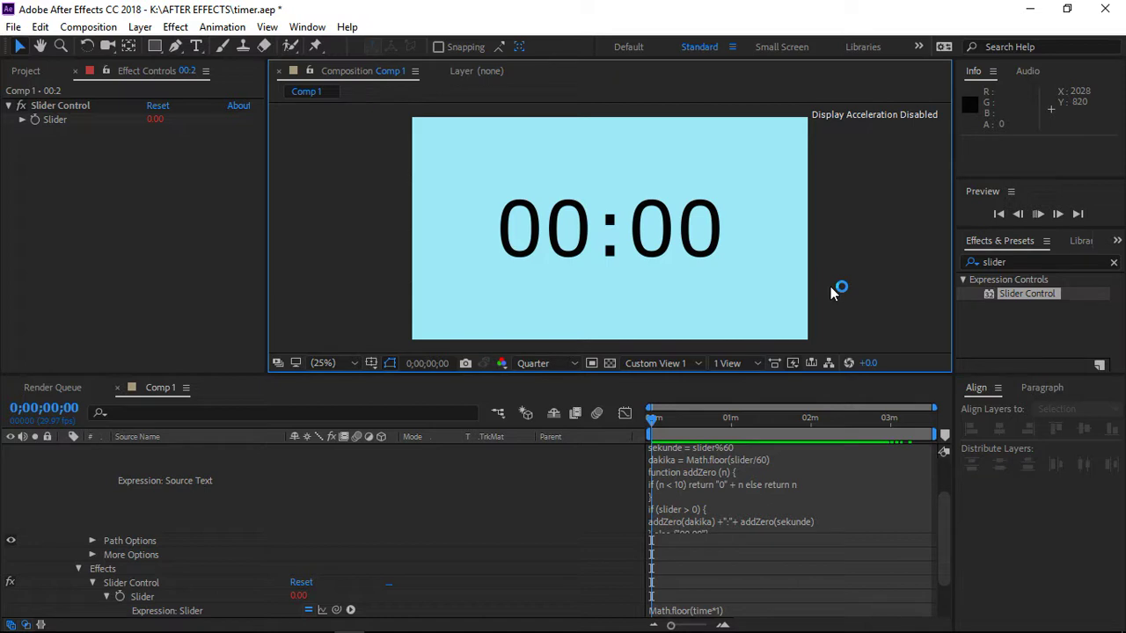
{"action": "left_click", "coordinate": [653, 422]}
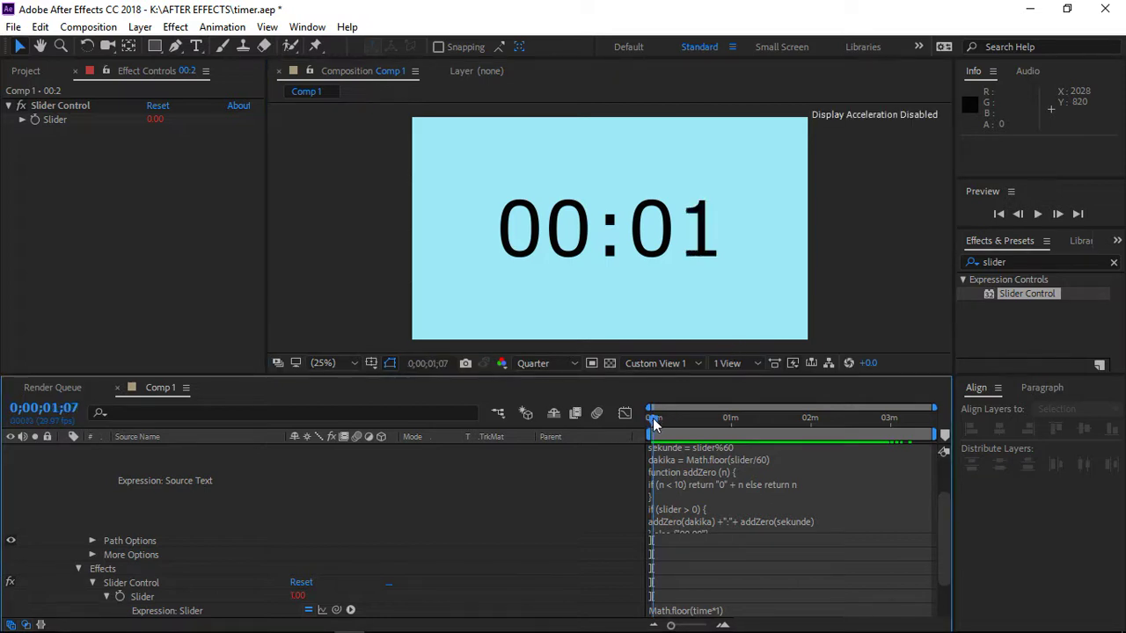
{"action": "mouse_move", "coordinate": [654, 422]}
{"action": "left_mouse_down"}
{"action": "mouse_move", "coordinate": [794, 423]}
{"action": "mouse_move", "coordinate": [748, 423]}
{"action": "left_mouse_up"}
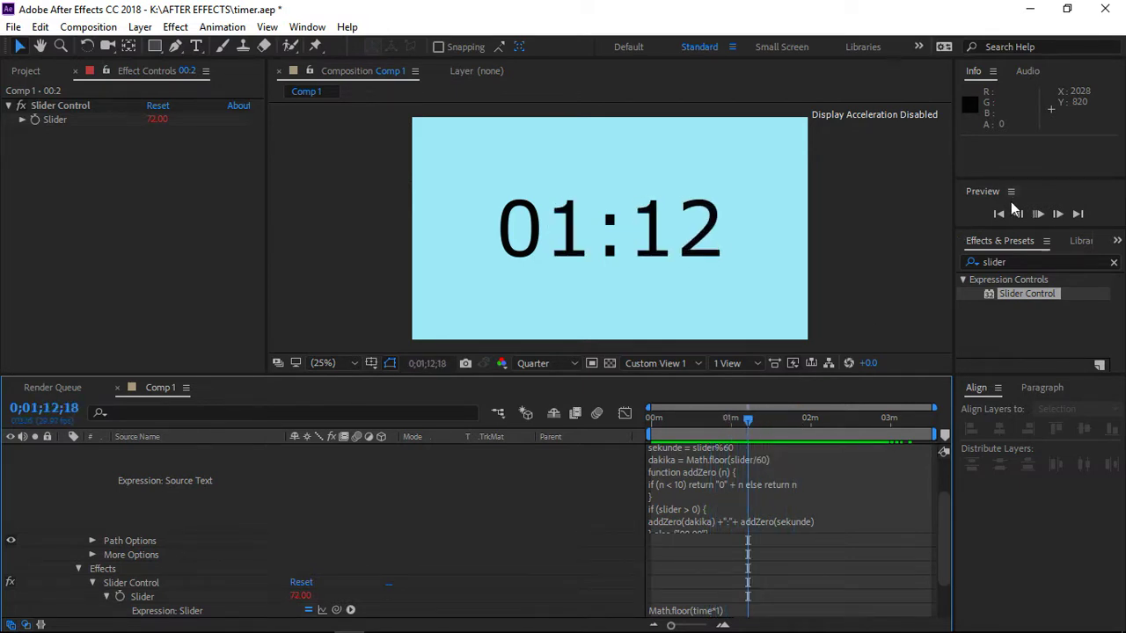
Step: Preview again and sweep the timeline, ending near 1:44 where the timer reads 01:44
{"action": "left_click", "coordinate": [1040, 215]}
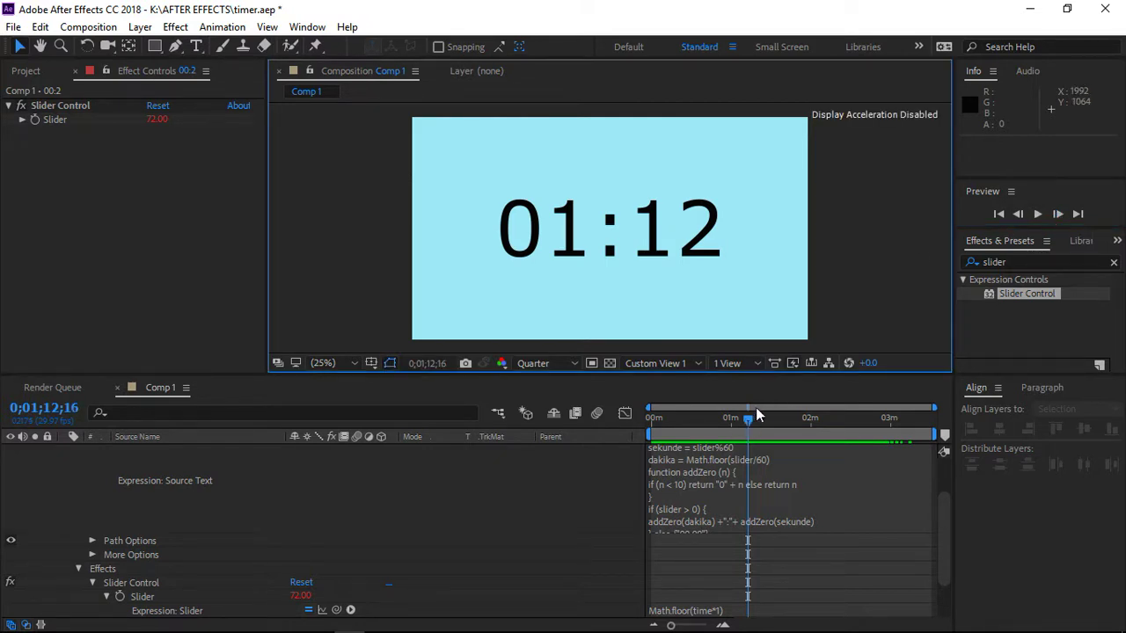
{"action": "mouse_move", "coordinate": [757, 414]}
{"action": "left_mouse_down"}
{"action": "mouse_move", "coordinate": [664, 437]}
{"action": "mouse_move", "coordinate": [821, 487]}
{"action": "mouse_move", "coordinate": [951, 500]}
{"action": "mouse_move", "coordinate": [645, 527]}
{"action": "mouse_move", "coordinate": [951, 530]}
{"action": "left_mouse_up"}
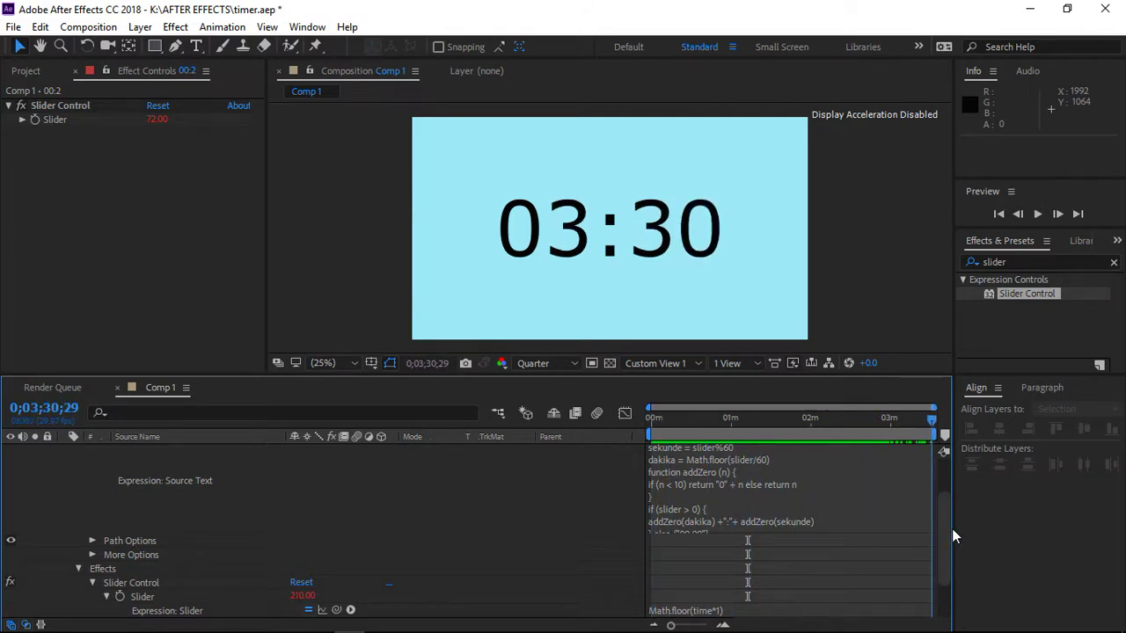
{"action": "left_click_drag", "start_coordinate": [951, 529], "coordinate": [652, 549]}
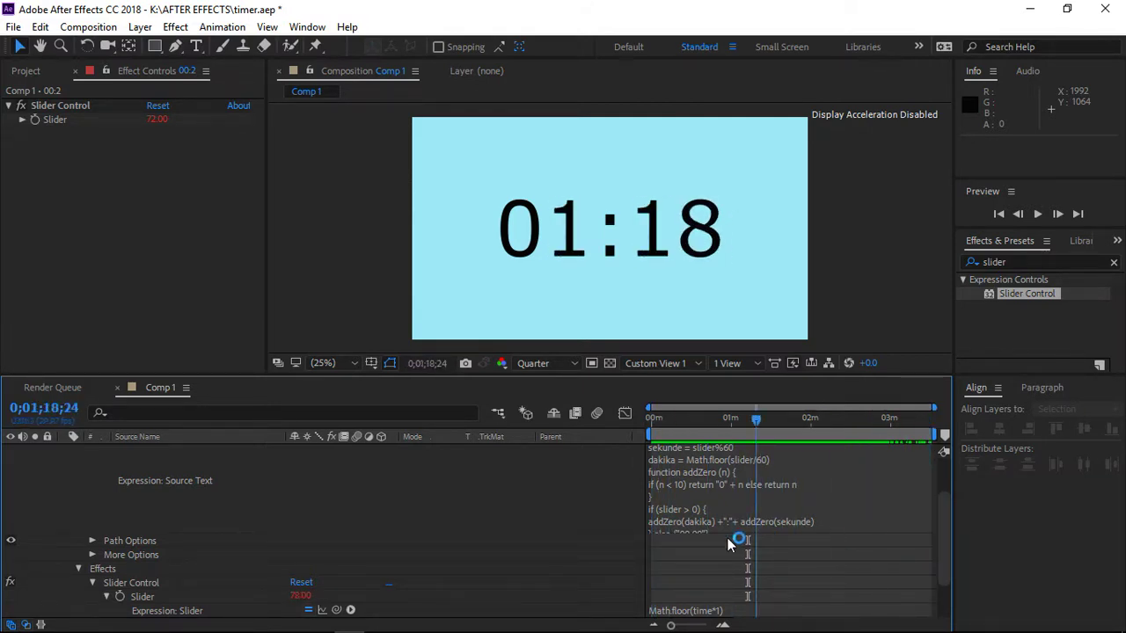
{"action": "mouse_move", "coordinate": [774, 576]}
{"action": "left_mouse_down"}
{"action": "mouse_move", "coordinate": [561, 586]}
{"action": "mouse_move", "coordinate": [948, 593]}
{"action": "left_mouse_up"}
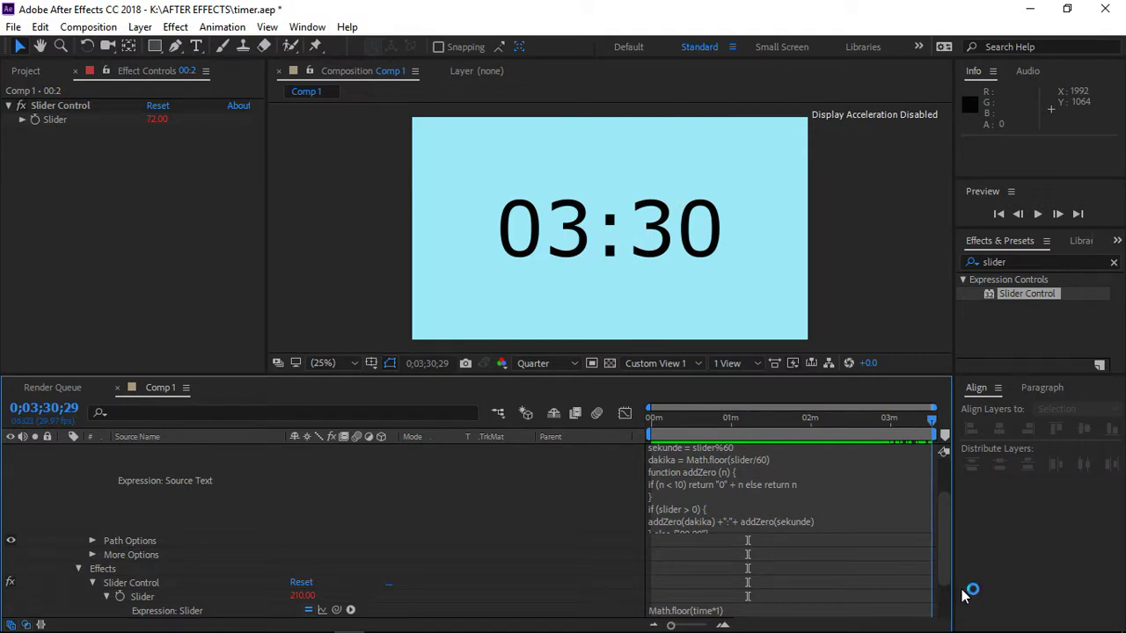
{"action": "left_click_drag", "start_coordinate": [44, 407], "coordinate": [17, 407]}
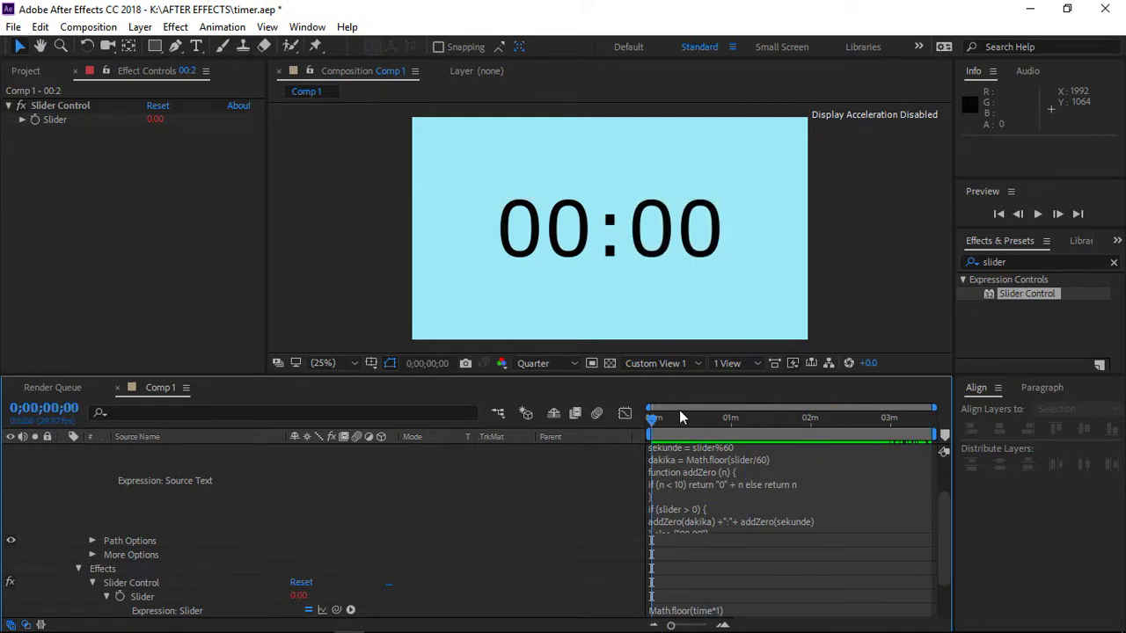
{"action": "left_click_drag", "start_coordinate": [652, 426], "coordinate": [951, 506]}
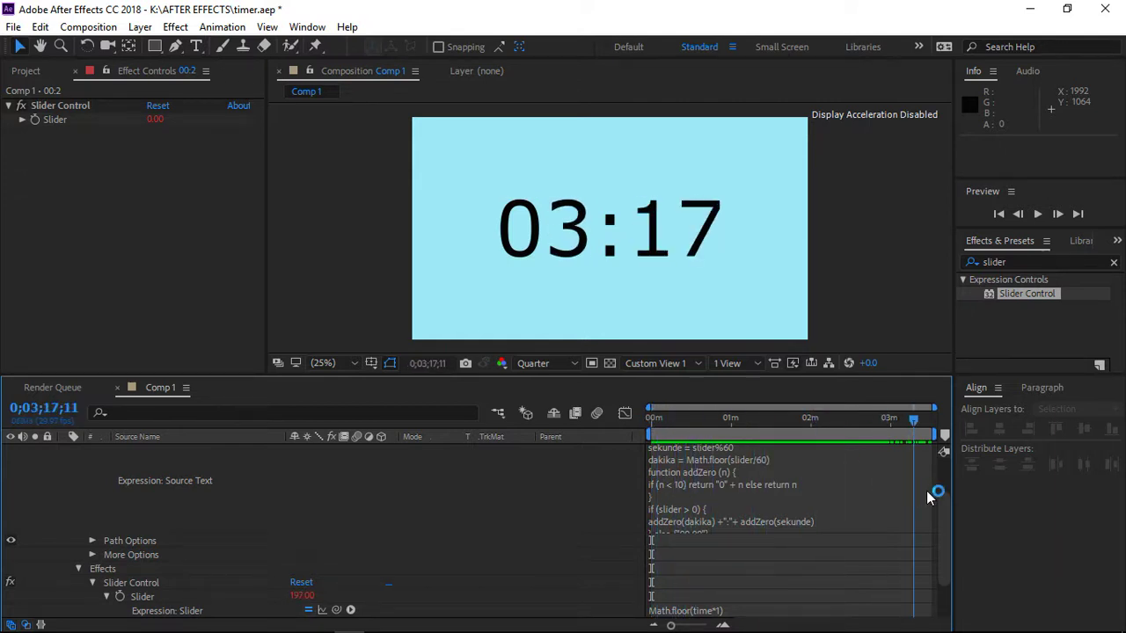
{"action": "left_click_drag", "start_coordinate": [933, 502], "coordinate": [823, 497]}
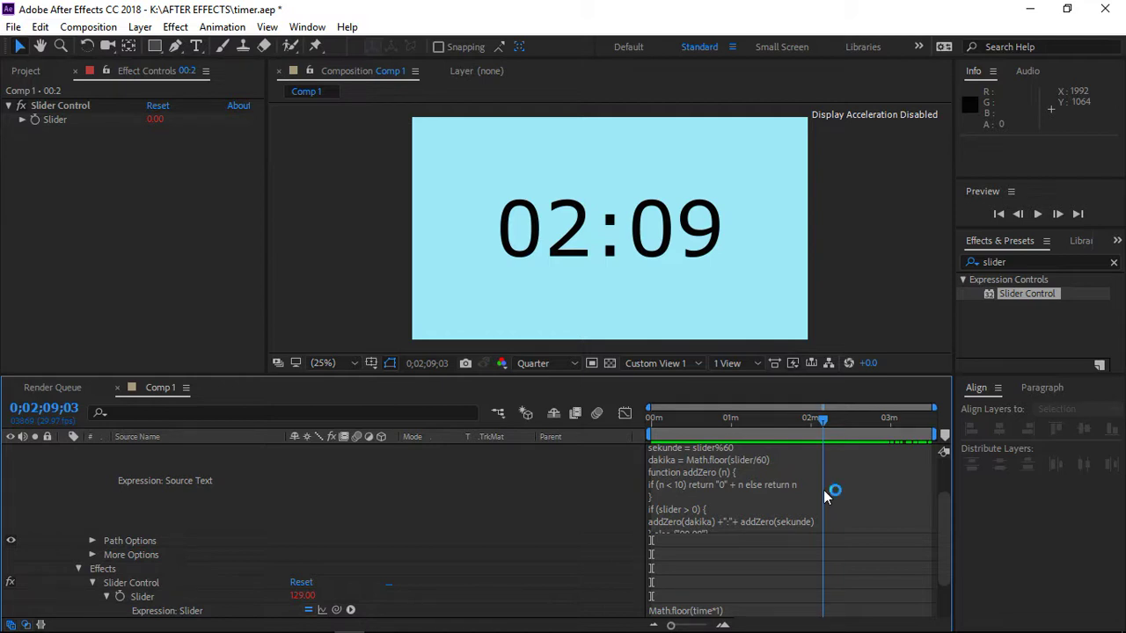
{"action": "mouse_move", "coordinate": [824, 490]}
{"action": "left_mouse_down"}
{"action": "mouse_move", "coordinate": [632, 536]}
{"action": "mouse_move", "coordinate": [751, 537]}
{"action": "mouse_move", "coordinate": [790, 552]}
{"action": "left_mouse_up"}
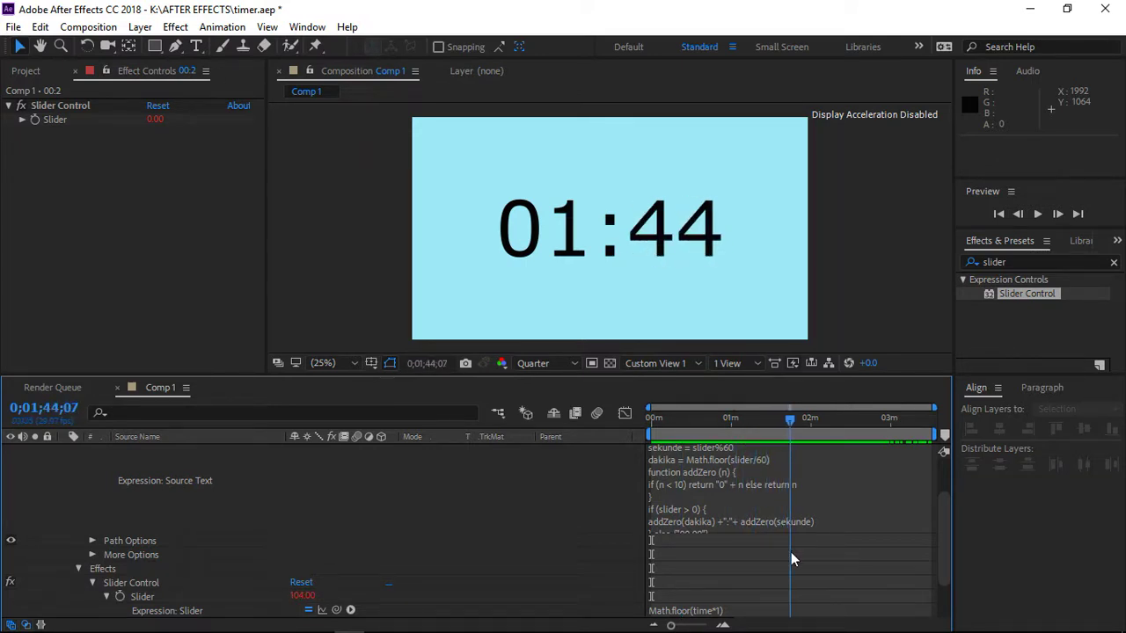